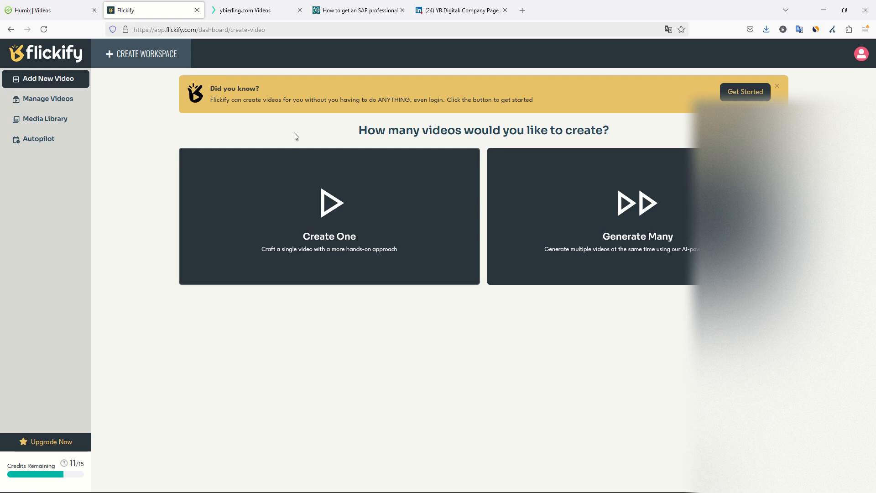
Switch to the YB.Digital LinkedIn page and read through the pinned post about hiring developers and managers.
left_click(453, 15)
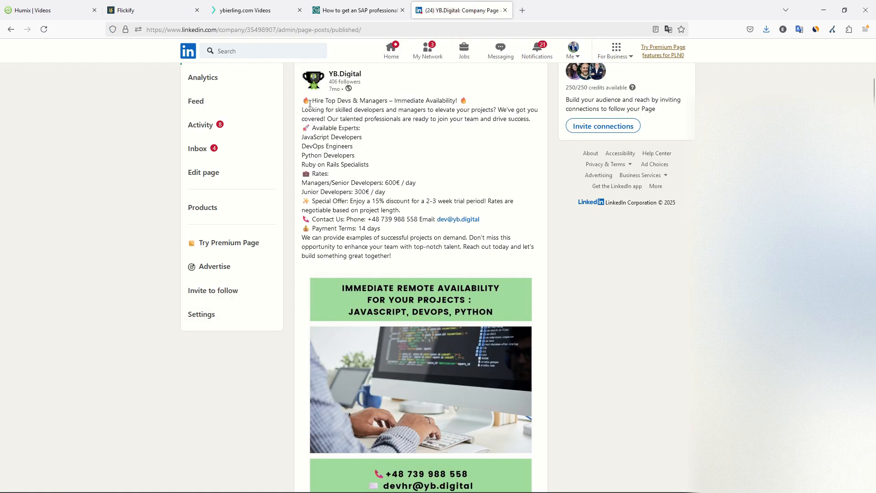
left_click_drag(310, 103, 439, 259)
scroll(400, 216, "down", 1)
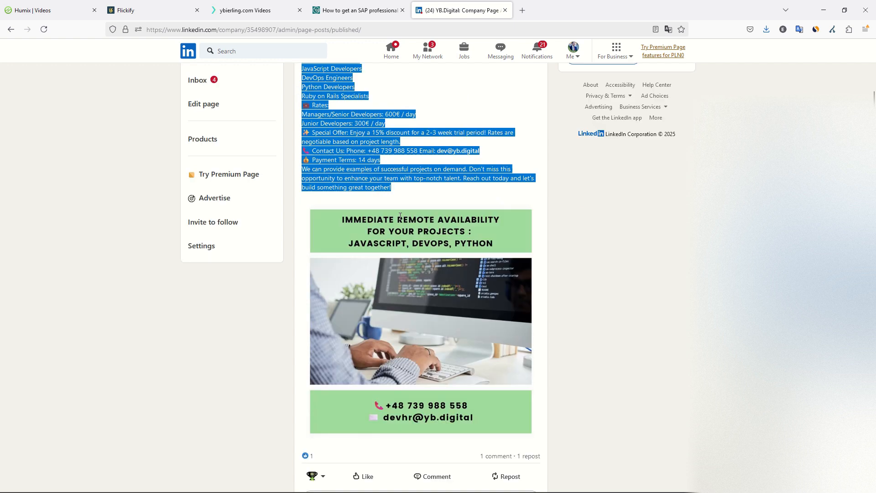
scroll(401, 216, "down", 1)
scroll(400, 216, "up", 2)
left_click(589, 234)
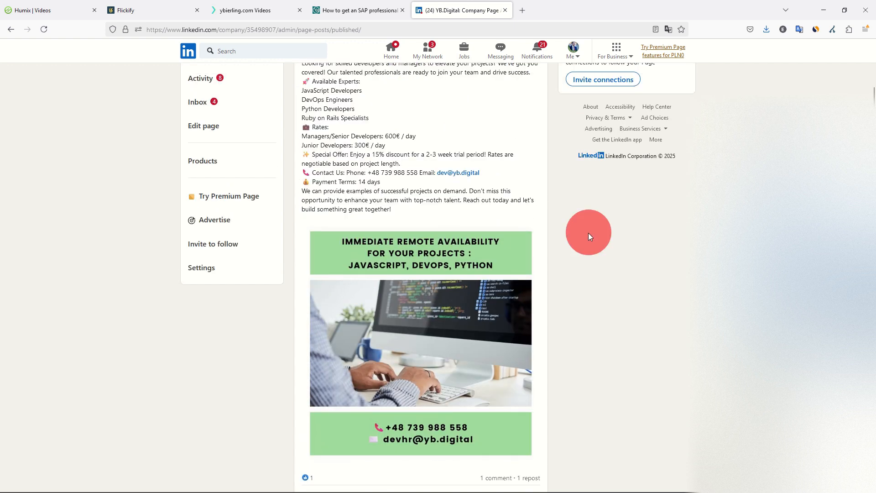
scroll(520, 283, "up", 3)
scroll(521, 283, "down", 2)
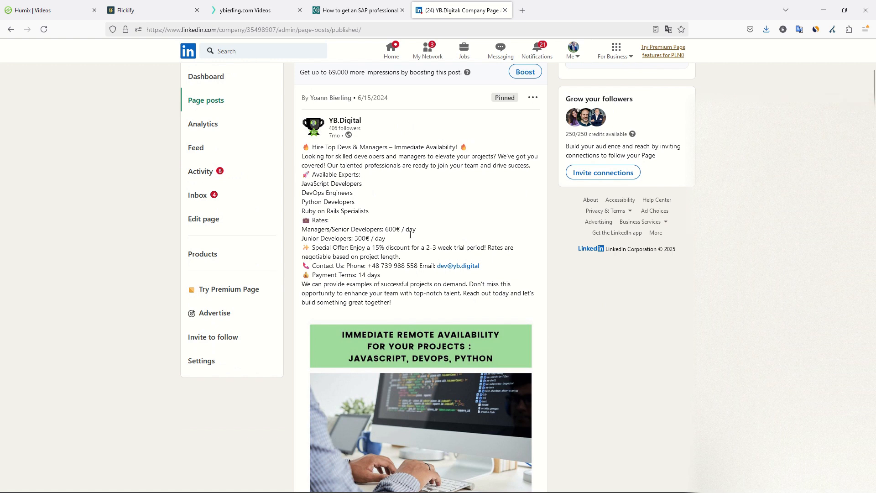
Switch back to Flickify and set up a single new video in Vertical (9:16) format.
mouse_move(181, 4)
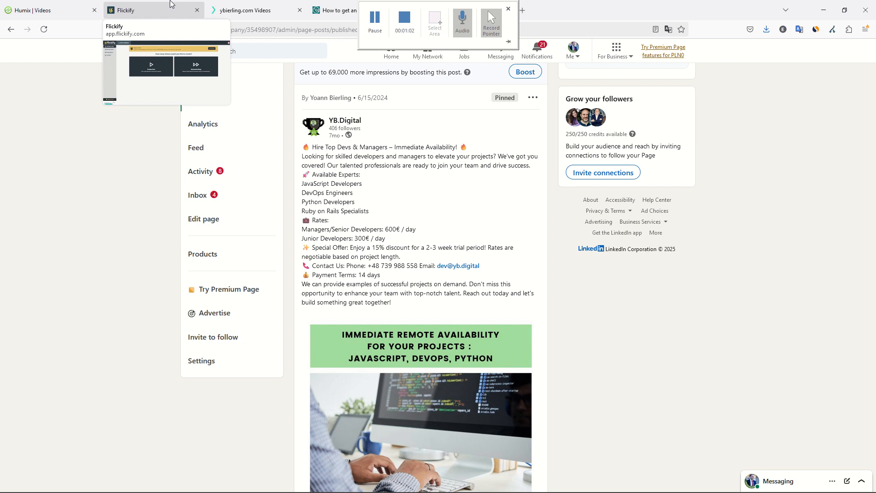
left_click(164, 5)
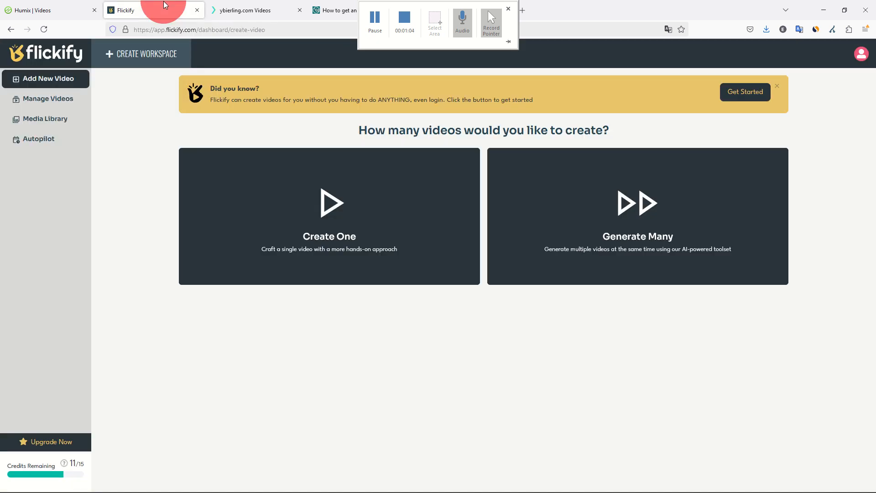
left_click(287, 220)
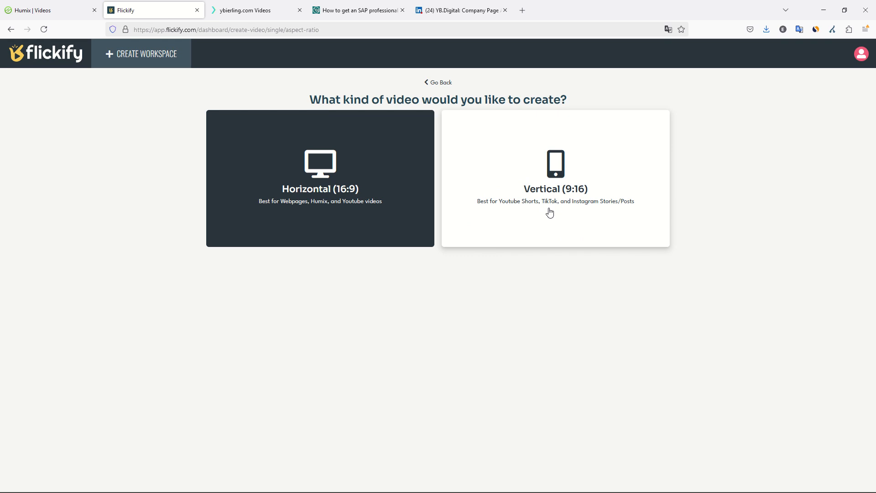
left_click(552, 178)
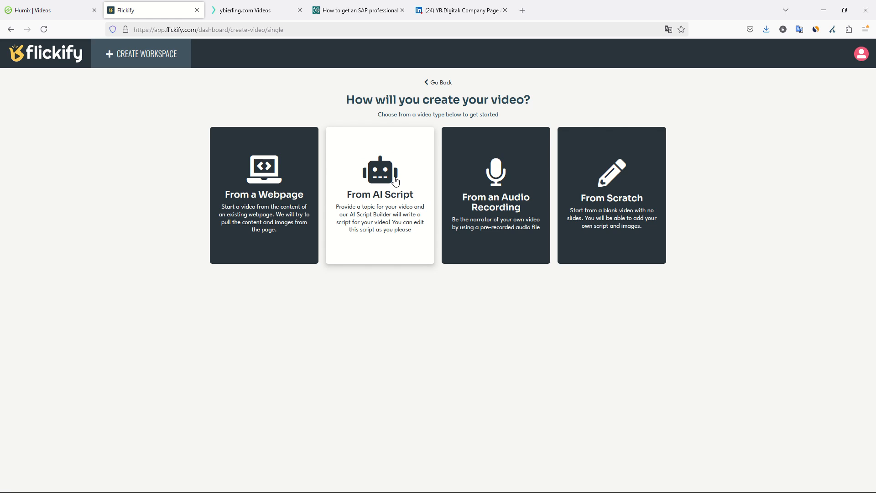
Select the full text of the pinned YB.Digital post on LinkedIn and return to Flickify.
left_click(482, 10)
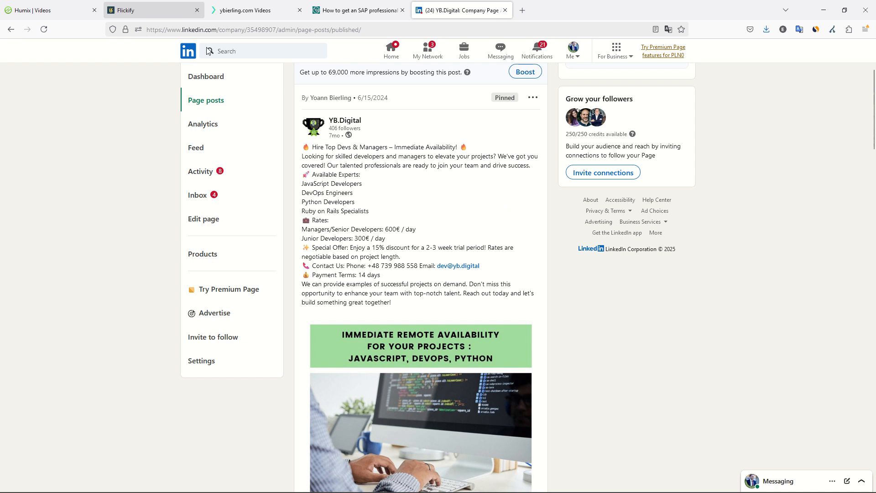
left_click_drag(402, 300, 300, 147)
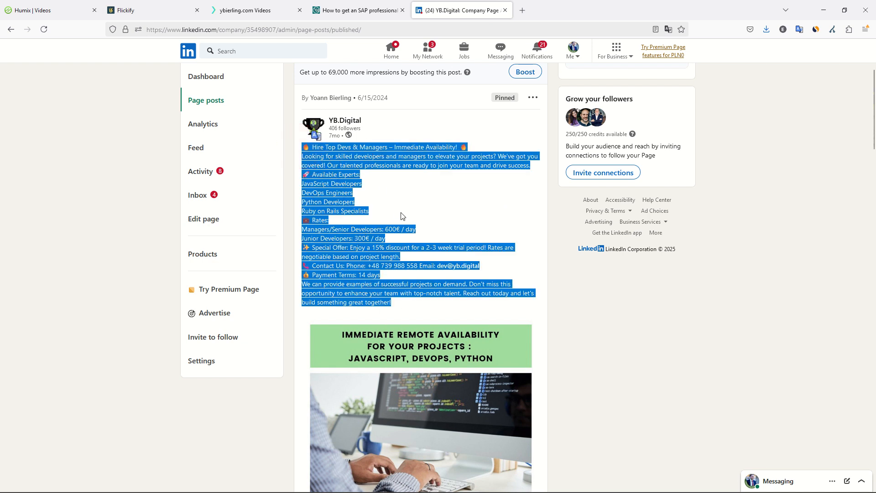
left_click(174, 9)
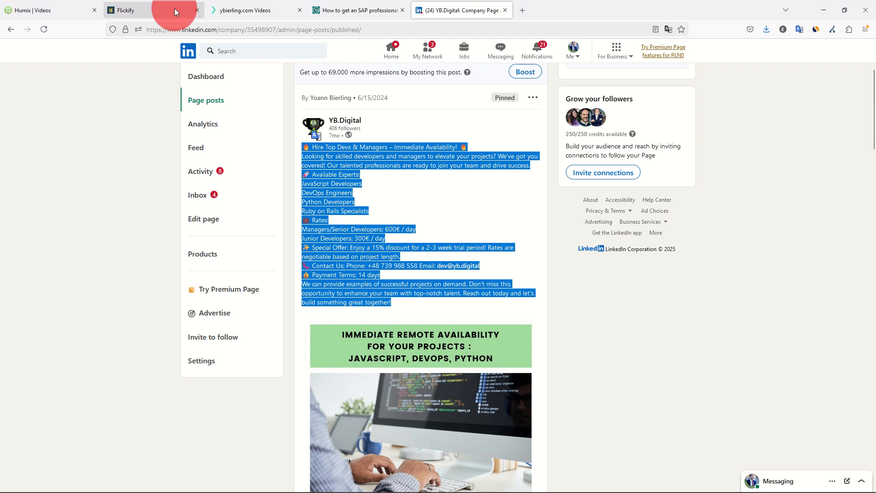
Create the video from an AI script and enter the topic "Remote experienced IT developers available immediately".
left_click(375, 211)
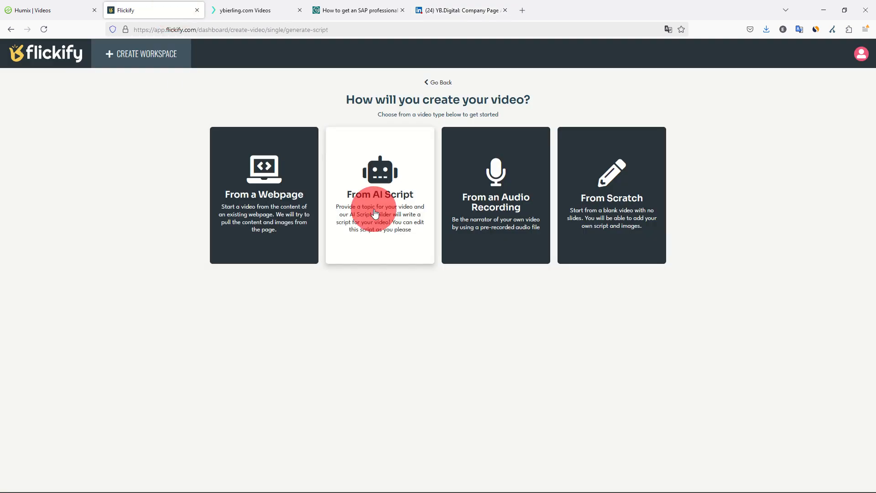
left_click(305, 147)
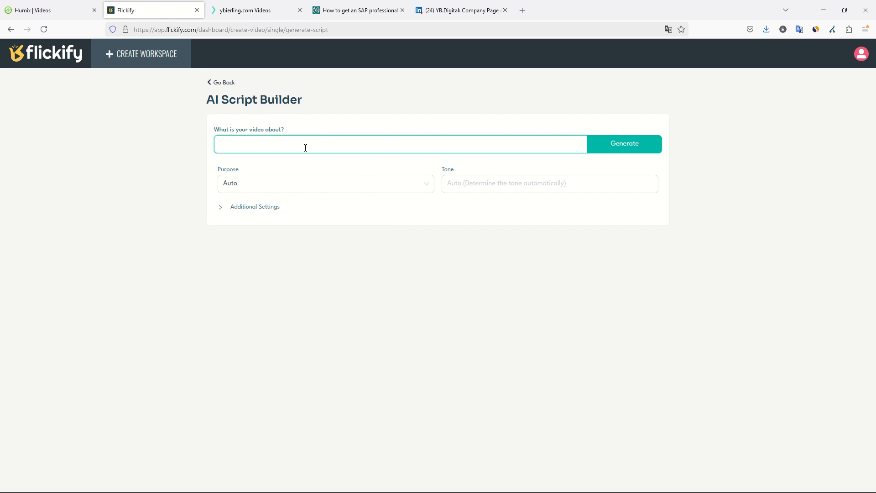
type("IT dev")
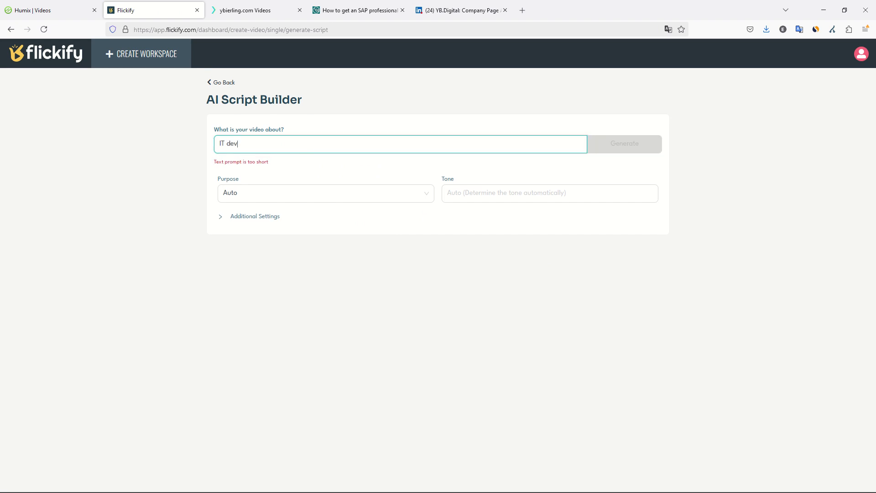
key("ctrl+a")
type("Remote IR")
key("BackSpace")
type("T develoi")
key("BackSpace")
type("pers availab")
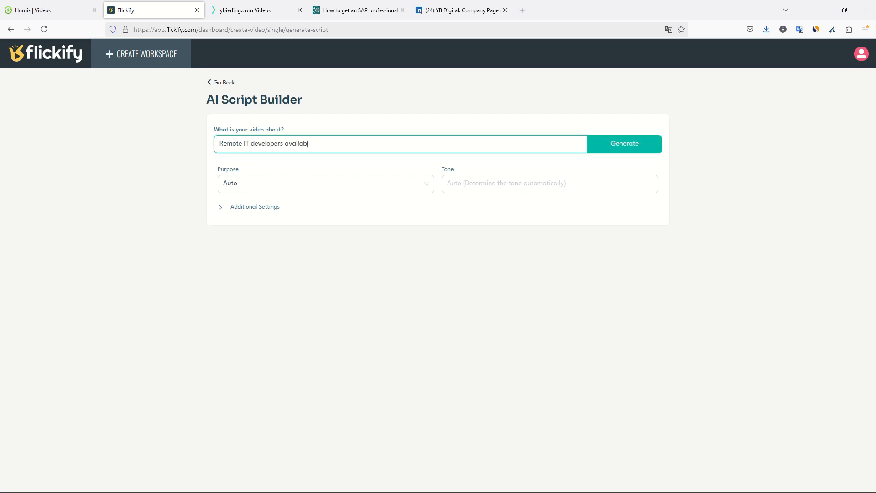
type("le immediately")
left_click(244, 144)
type("experienced")
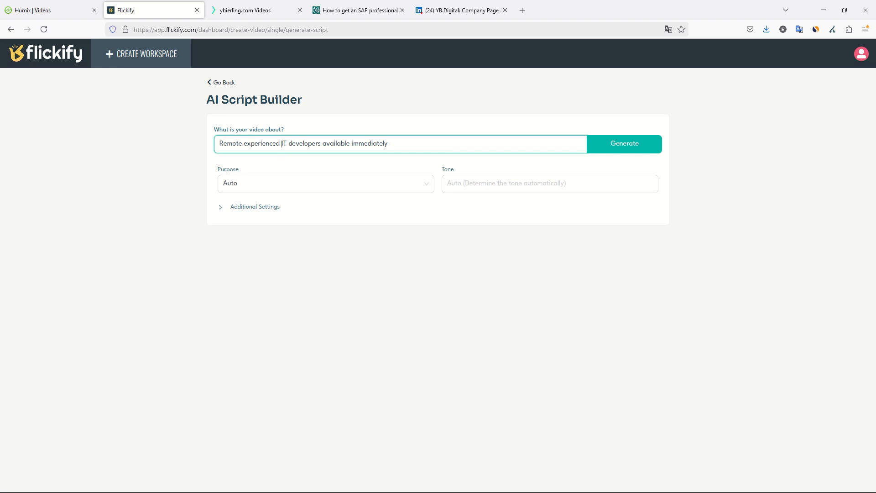
Expand the script's additional settings and set the topic proficiency to Intermediate.
left_click(245, 214)
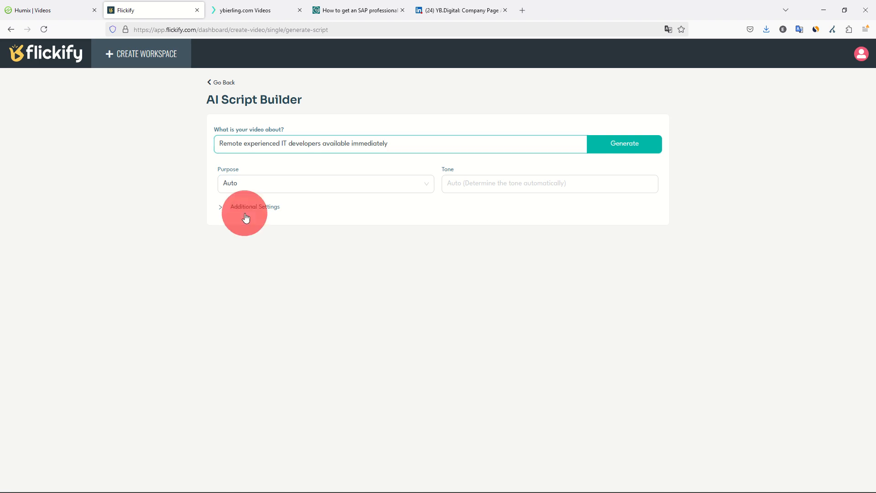
left_click(463, 244)
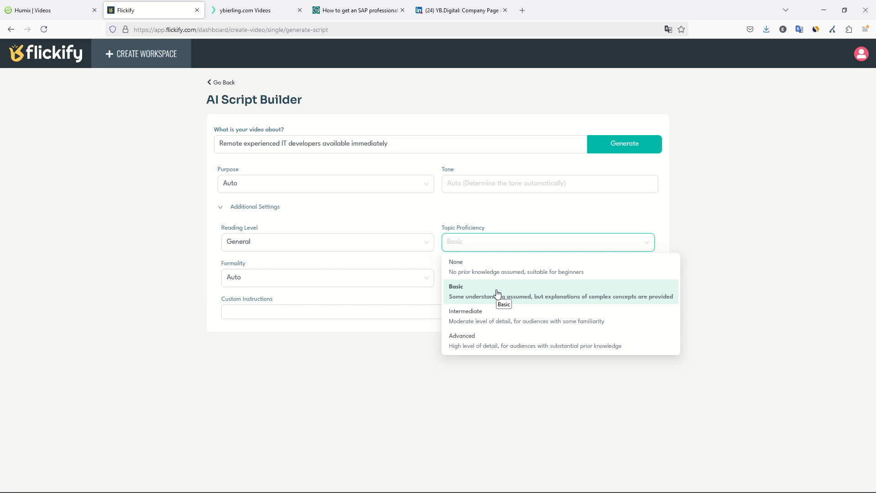
left_click(526, 314)
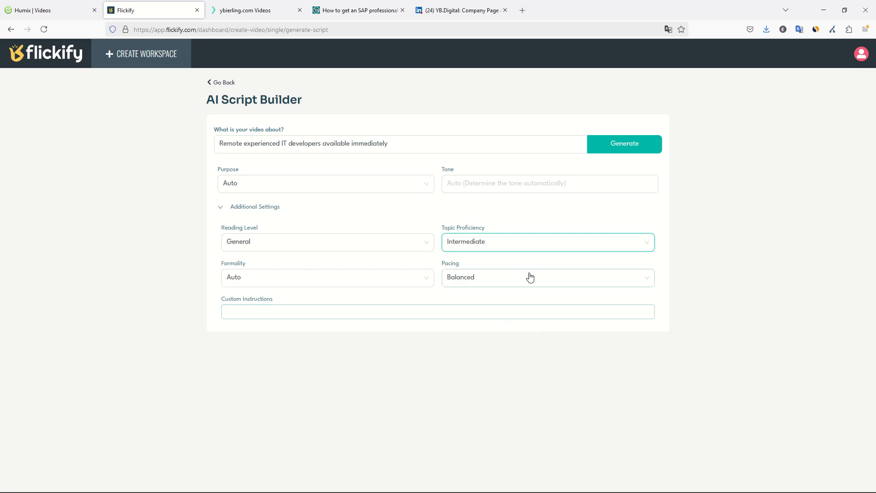
left_click(595, 250)
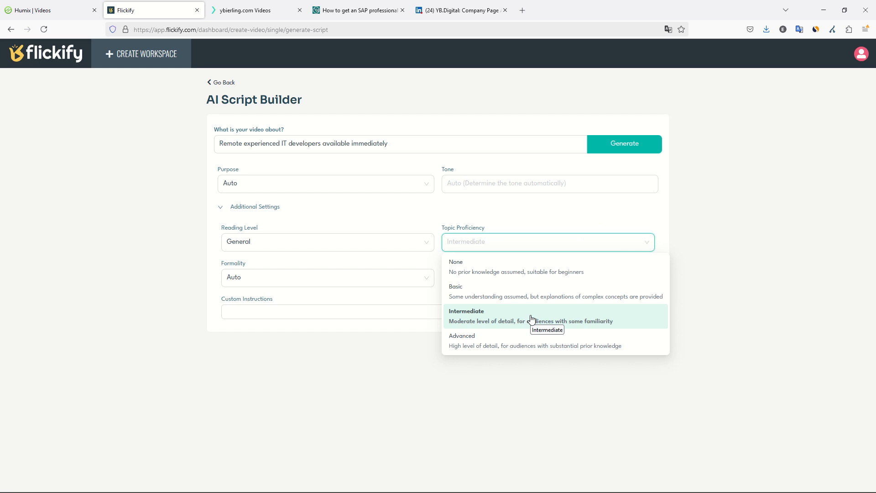
left_click(133, 216)
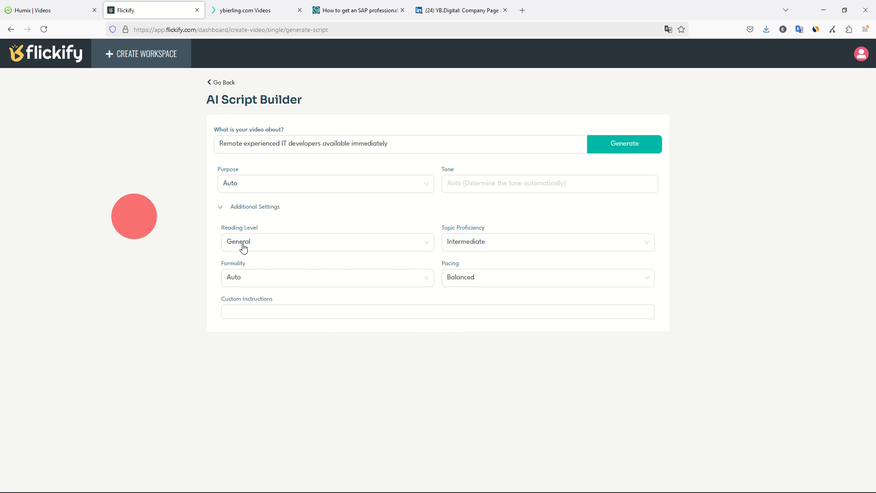
Set the script's formality to Formal and its pacing to Concise.
left_click(314, 279)
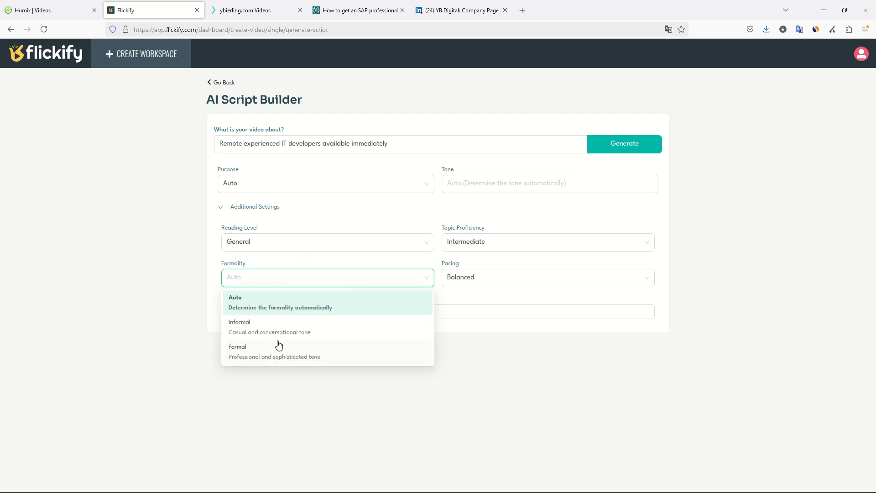
left_click(287, 357)
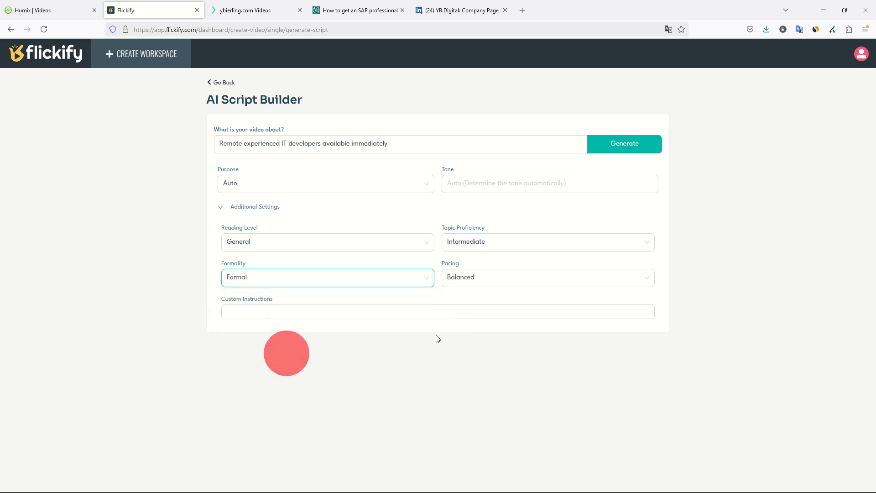
left_click(488, 276)
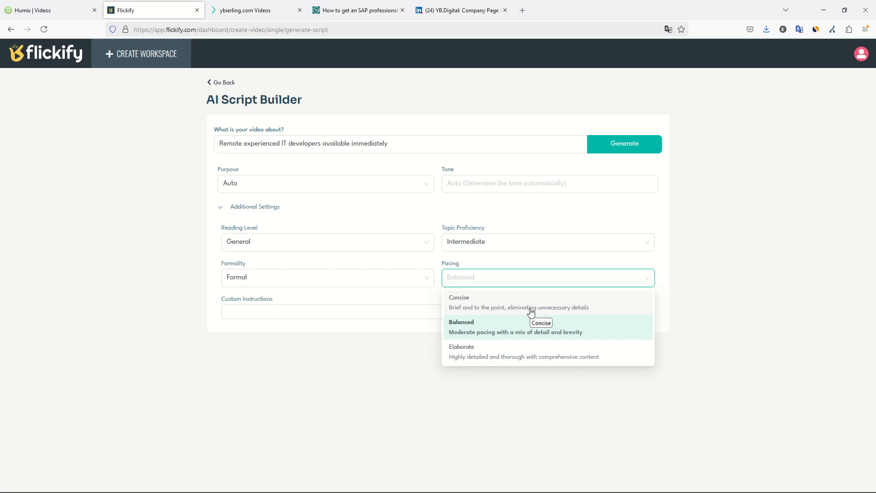
left_click(531, 312)
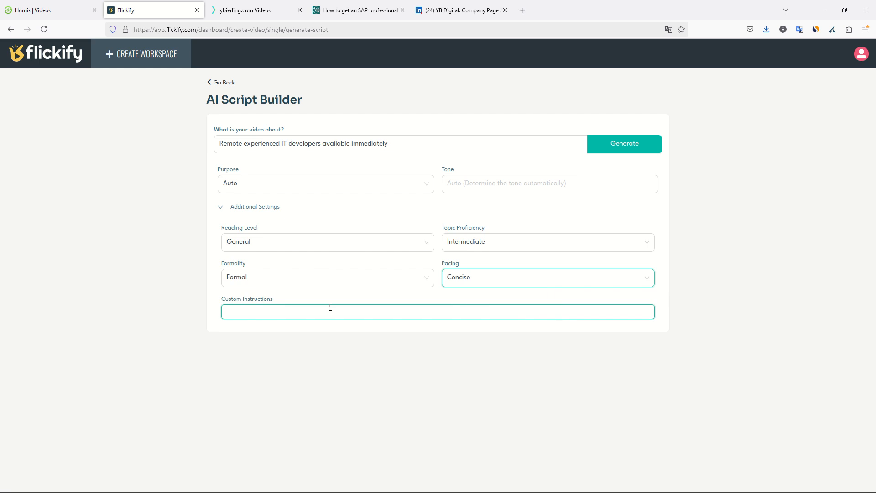
Look through the available script purposes and keep Auto as the purpose.
left_click(265, 185)
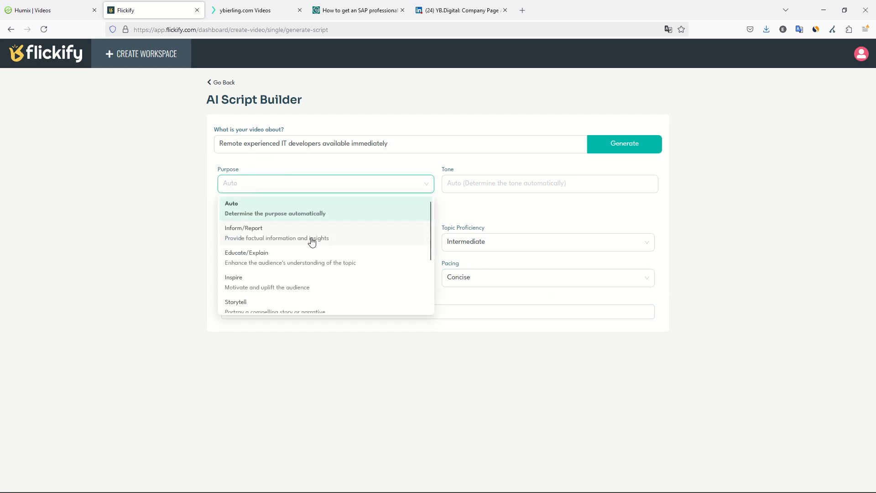
scroll(309, 241, "down", 2)
scroll(305, 219, "up", 2)
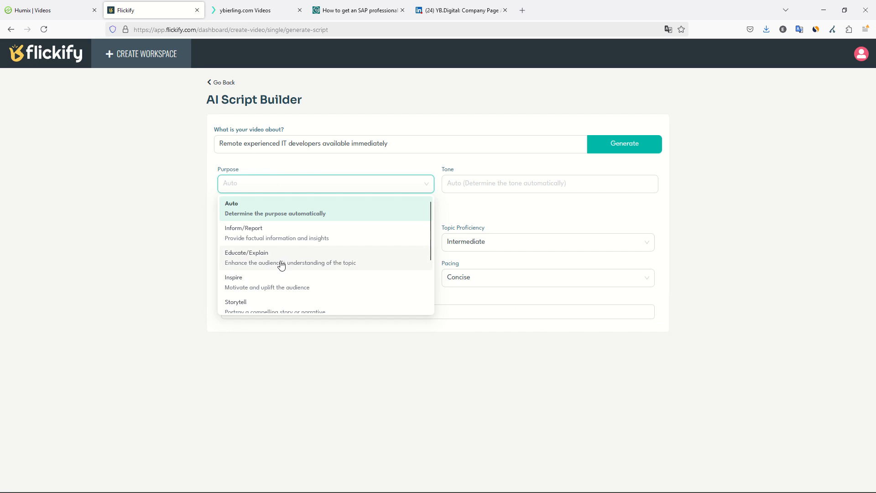
scroll(280, 258, "down", 1)
scroll(264, 274, "down", 1)
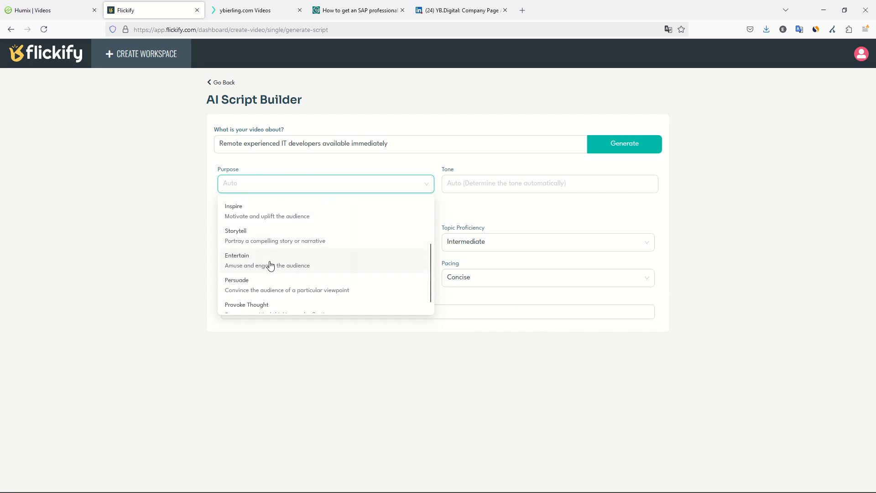
scroll(269, 273, "down", 1)
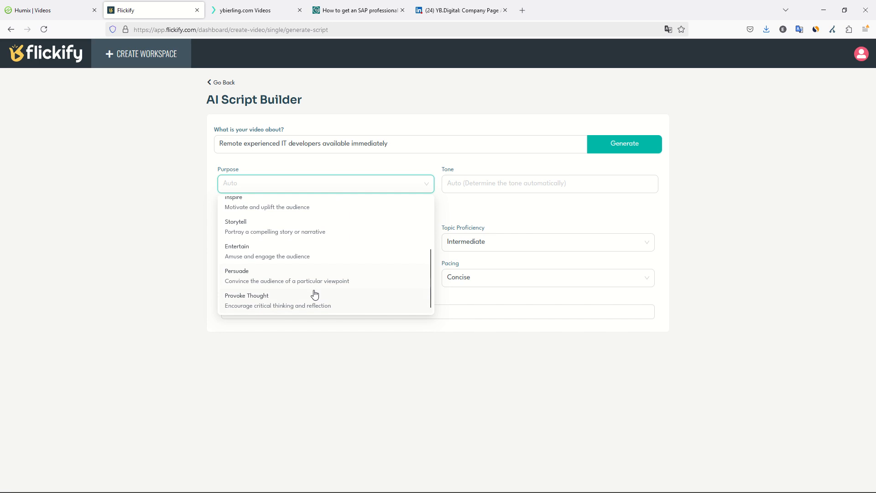
scroll(313, 294, "up", 2)
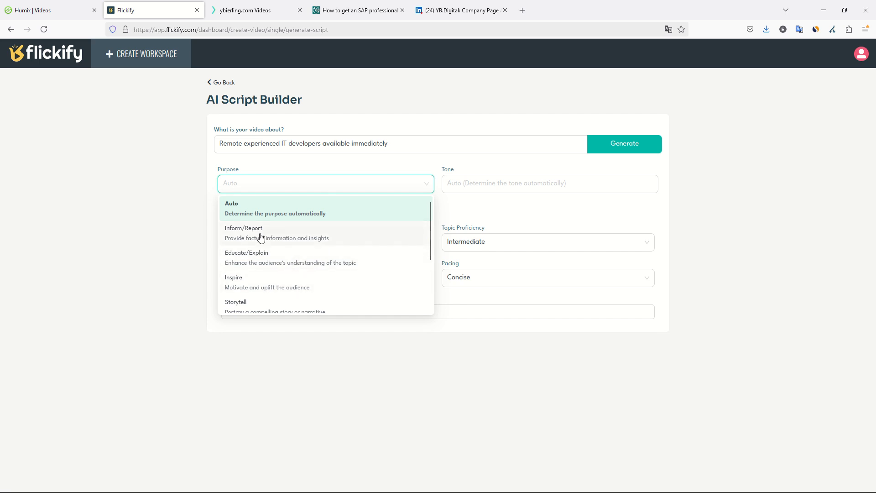
left_click(281, 210)
Look through the available script tones and leave the tone on automatic.
left_click(477, 183)
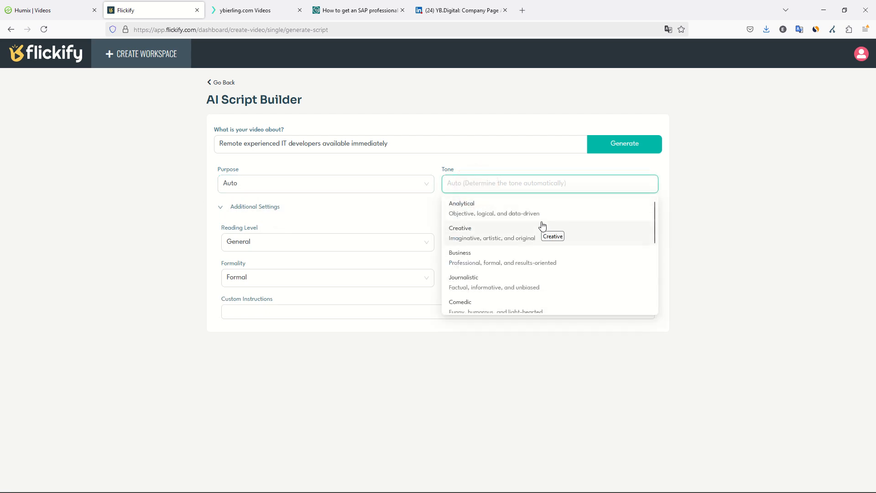
scroll(534, 225, "down", 3)
scroll(534, 231, "up", 5)
scroll(505, 258, "down", 1)
scroll(497, 246, "down", 1)
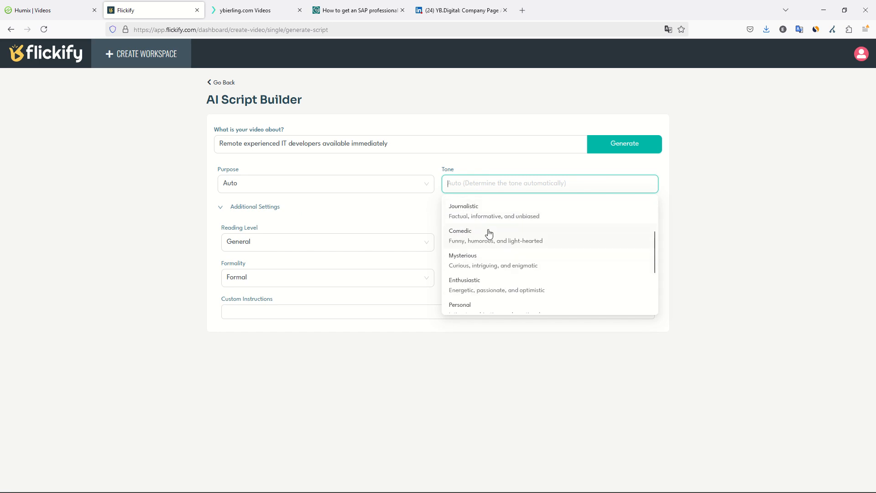
scroll(486, 257, "down", 2)
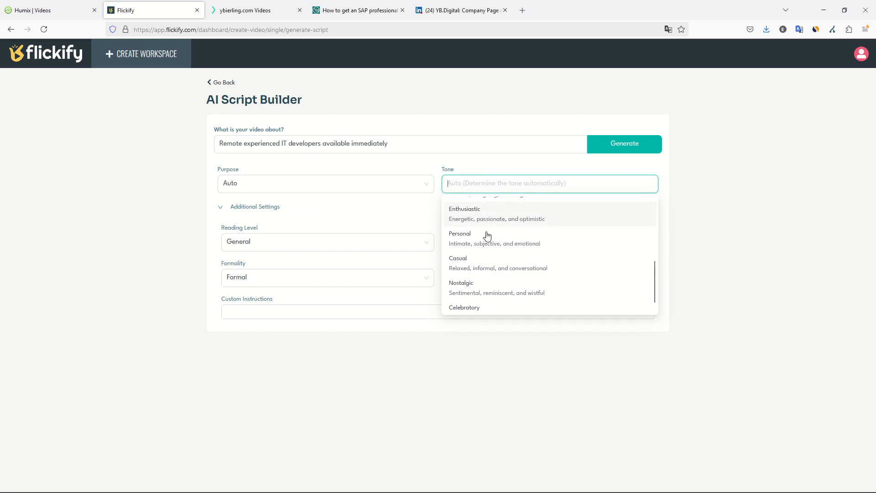
scroll(483, 290, "down", 1)
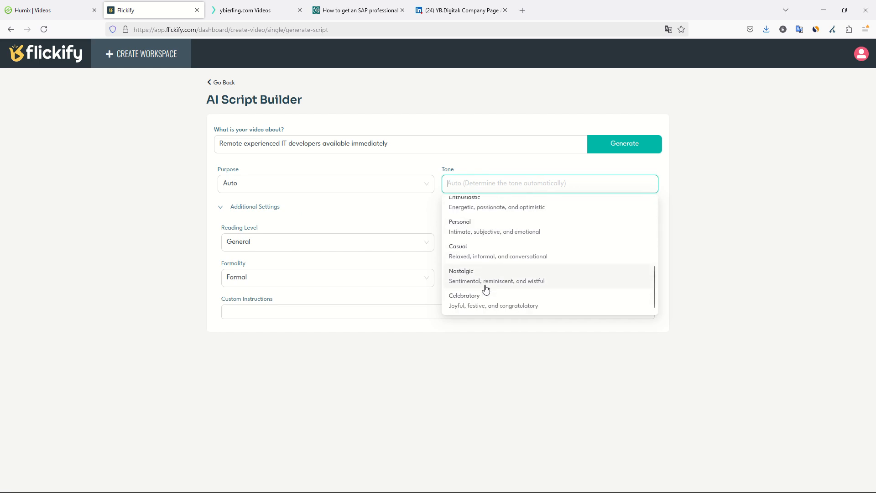
scroll(504, 270, "up", 5)
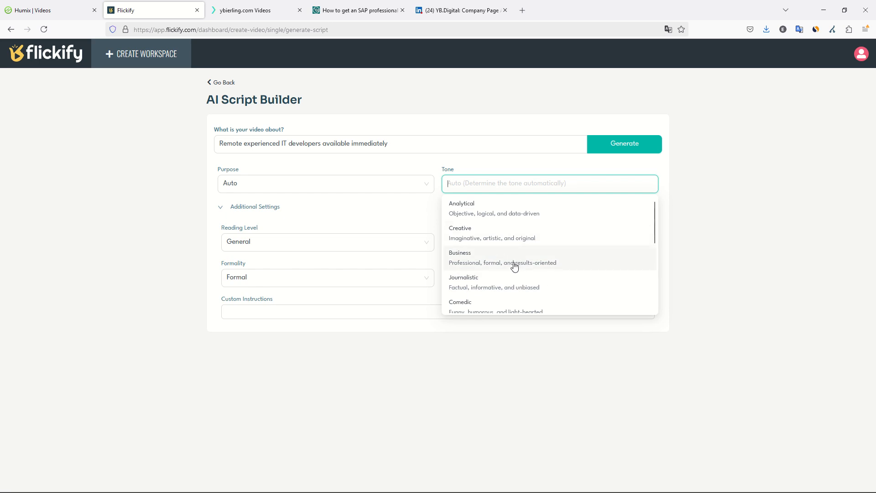
left_click(678, 188)
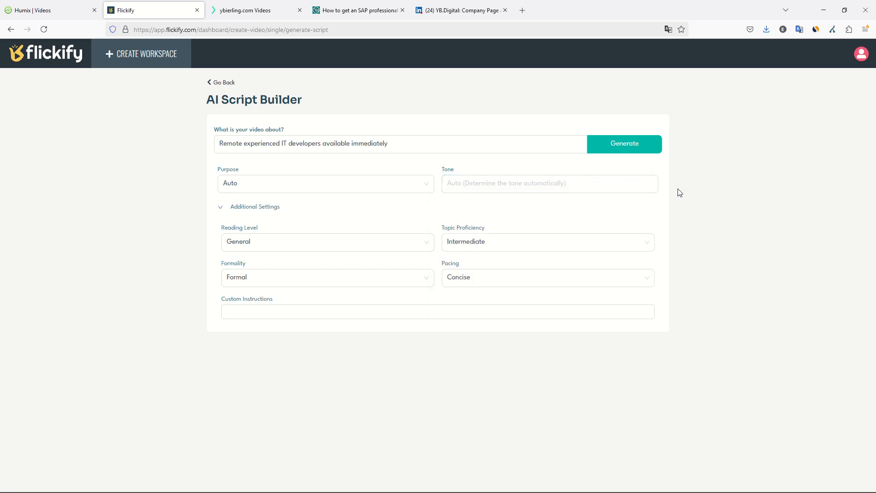
Add custom instructions to generate leads by targeting IT project managers seeking IT developers, especially those working for startups or industry, and generate the script.
left_click(271, 310)
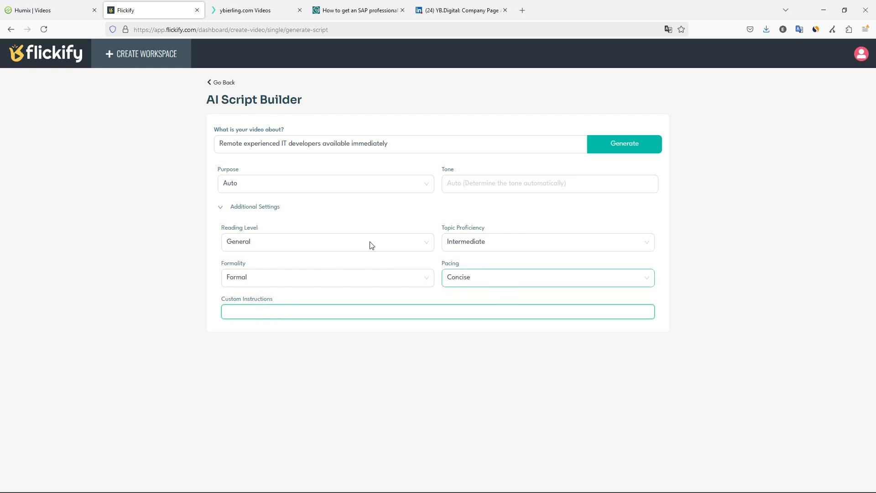
left_click(289, 311)
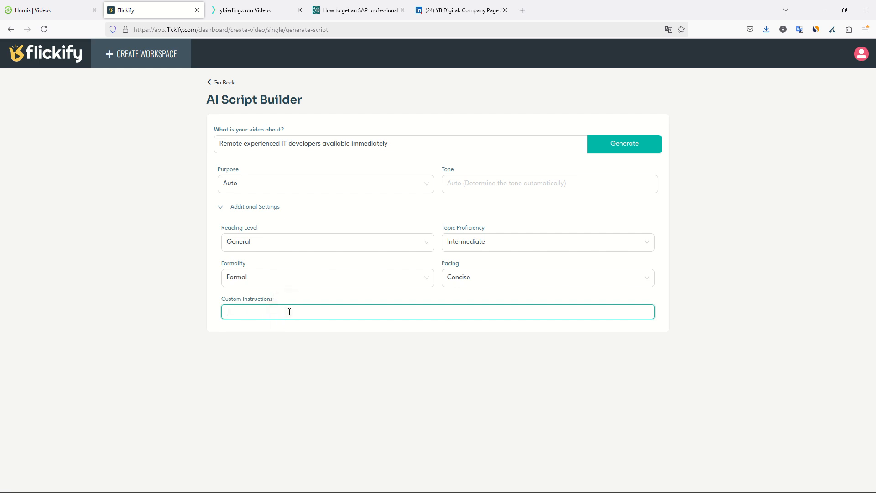
type("We want to generate leads and our videos to be targetted to ")
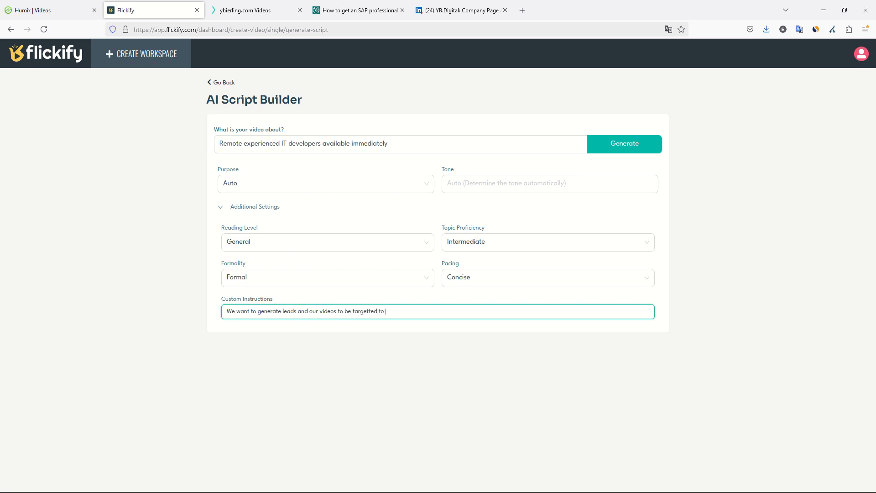
type("IT project managers that might be looking for")
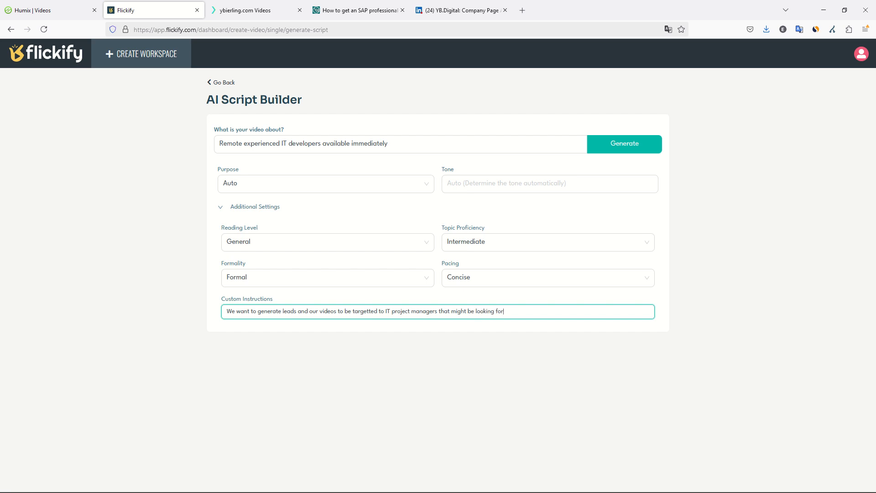
type(" IT developers and especially the ones wo")
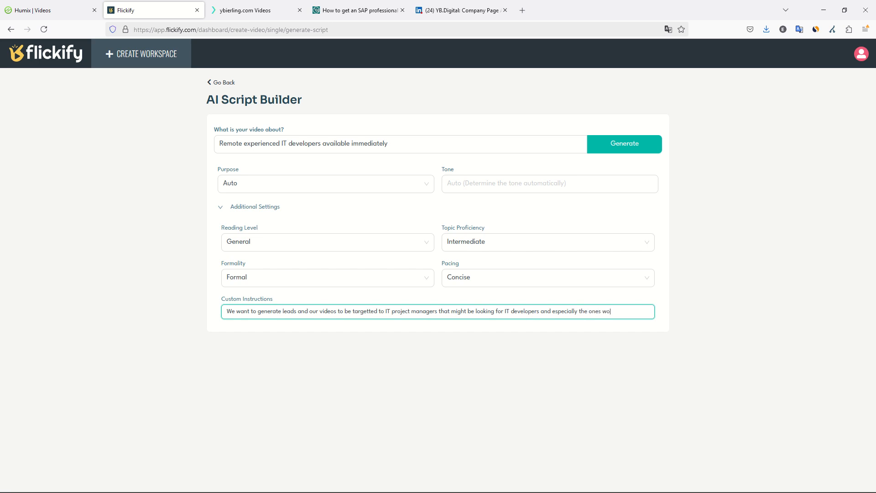
type("rking for startups or industry")
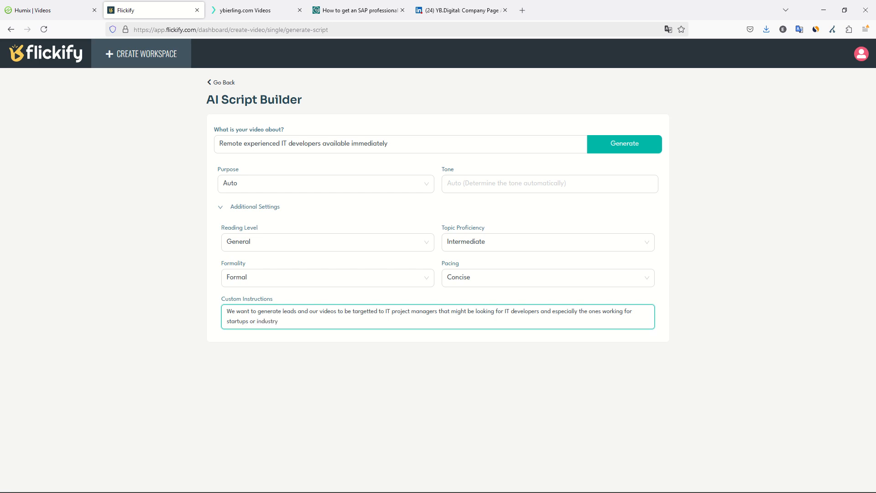
left_click(632, 143)
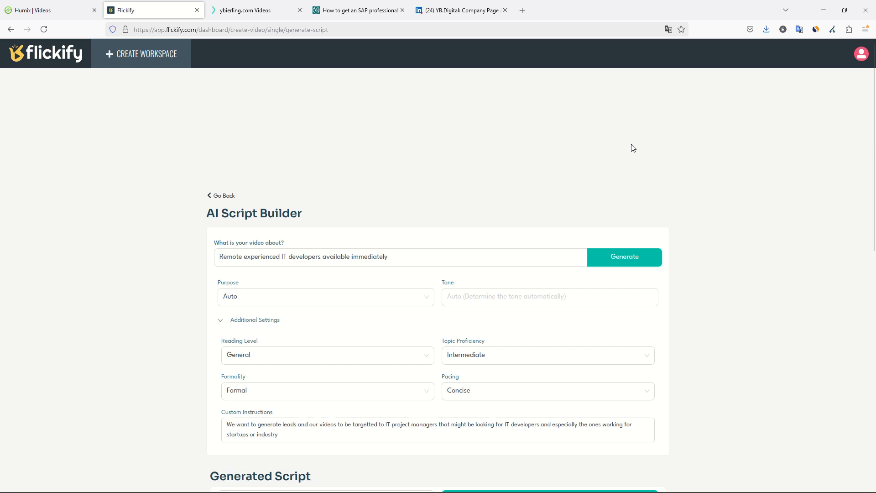
Examine the generated script's available revisions and its title.
scroll(272, 216, "down", 7)
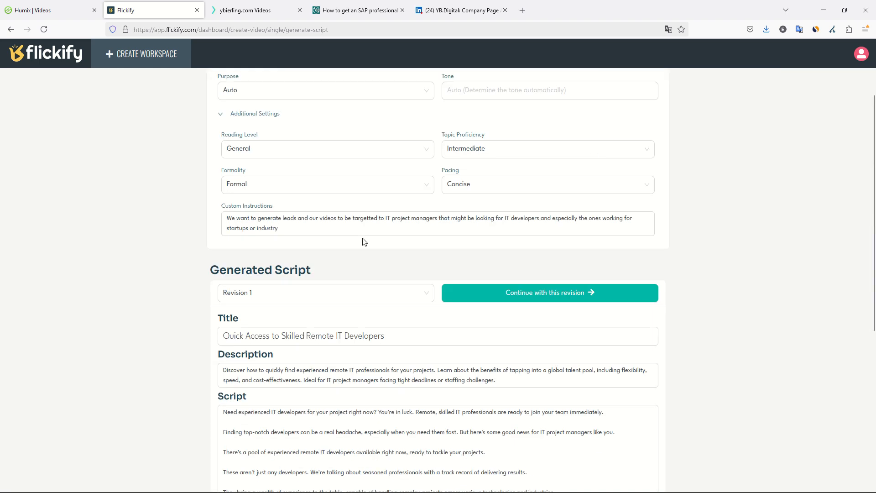
scroll(273, 216, "up", 3)
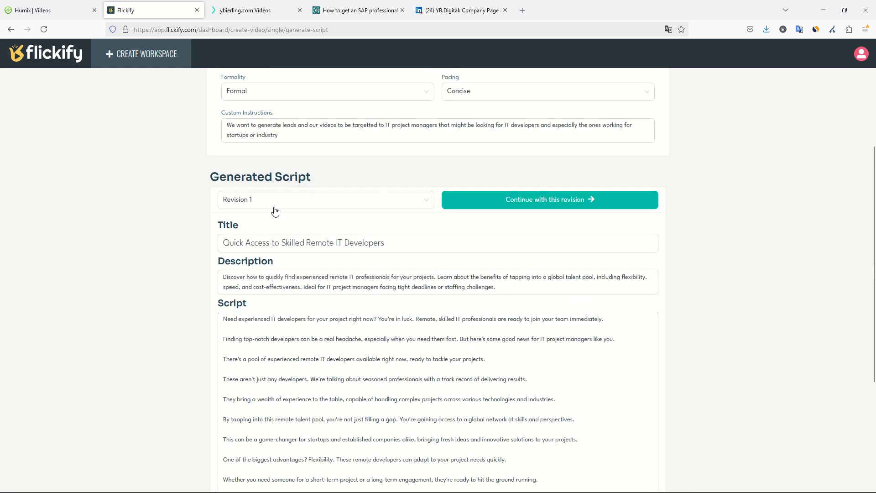
left_click(342, 199)
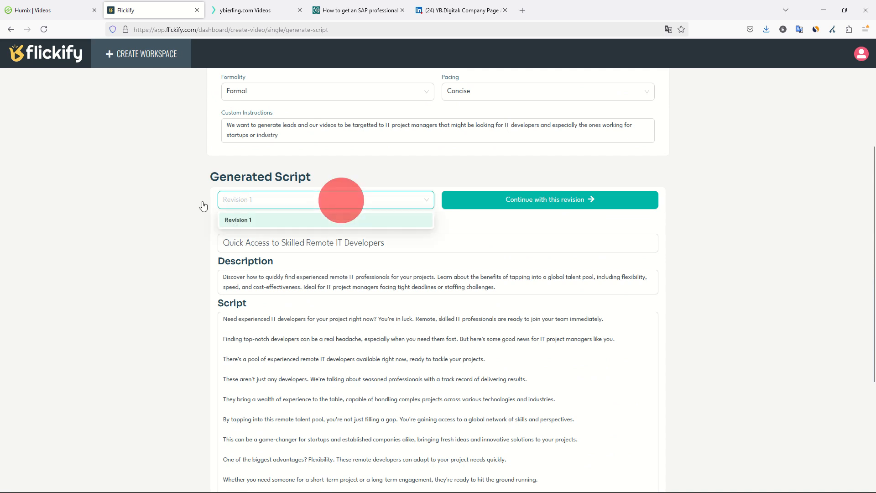
left_click(152, 201)
scroll(179, 184, "down", 2)
scroll(179, 184, "down", 1)
left_click(221, 151)
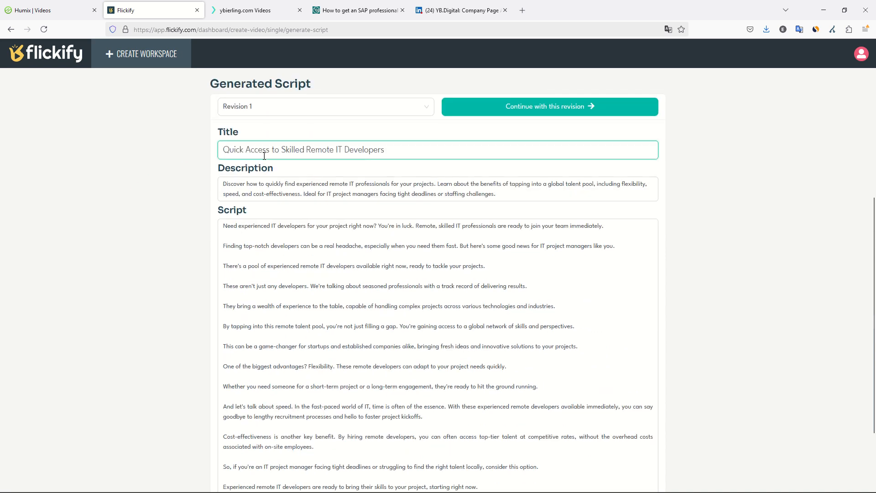
left_click_drag(229, 151, 422, 147)
scroll(212, 143, "down", 2)
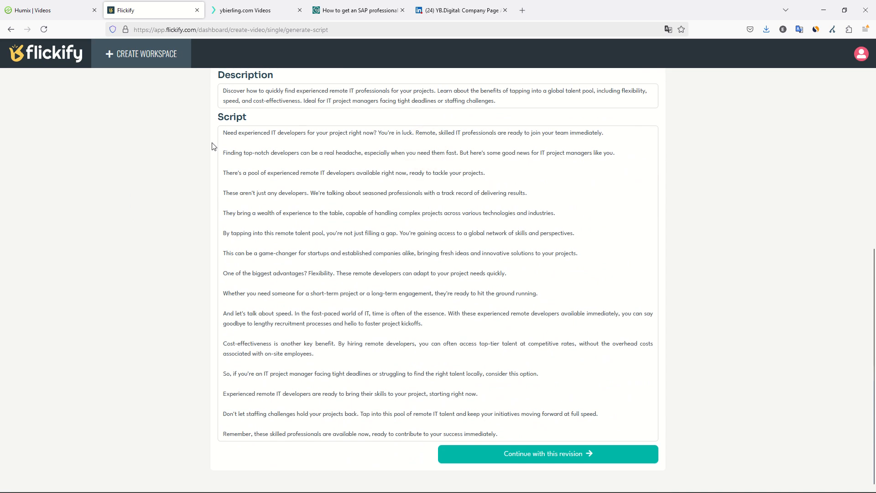
Read through the generated description and the full script text from the opening question to the closing line.
left_click(221, 91)
left_click_drag(222, 91, 552, 104)
left_click(180, 129)
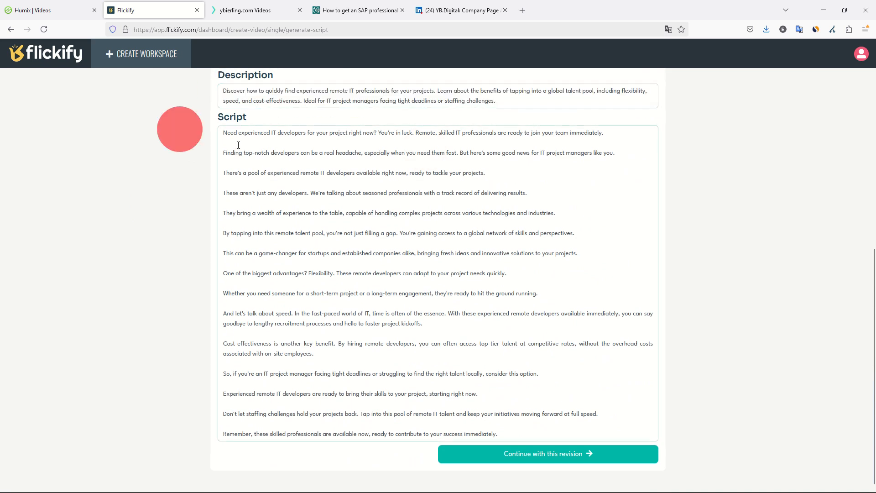
left_click(222, 132)
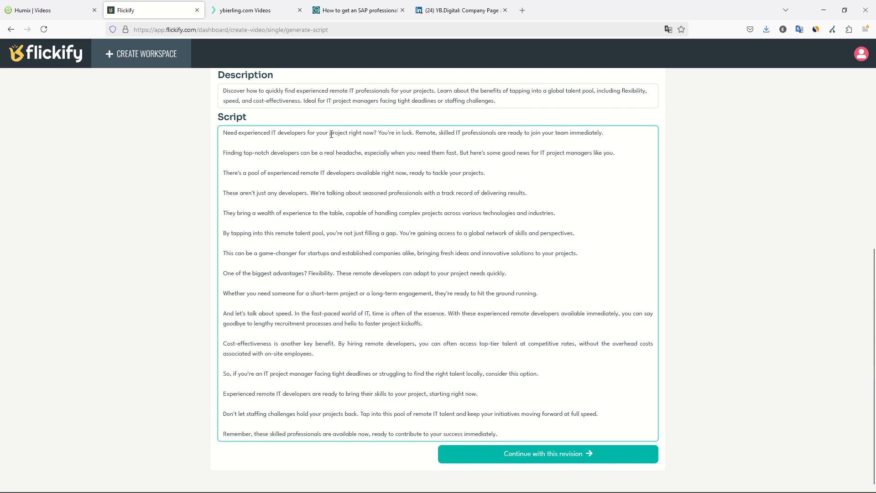
left_click(215, 152)
left_click(429, 157)
left_click_drag(233, 427, 531, 437)
left_click(369, 312)
Continue with Revision 1 of the script and create the video with the Simple Short/Reel template.
left_click(566, 453)
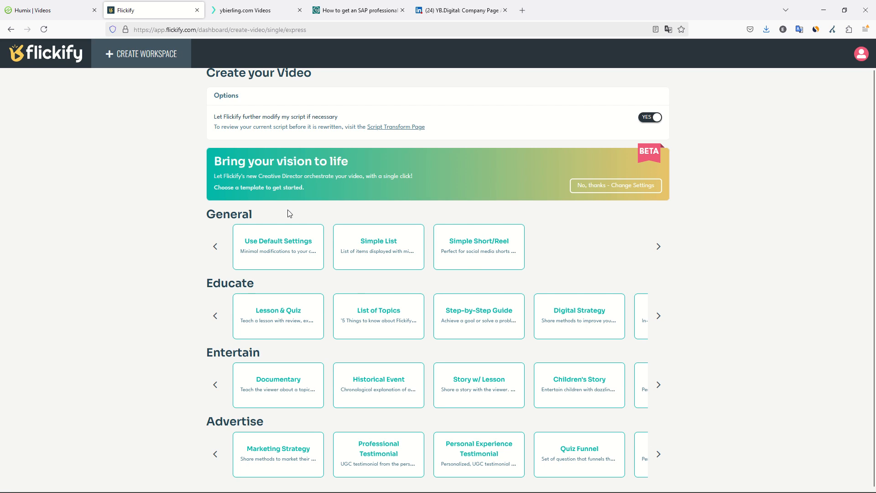
left_click(472, 252)
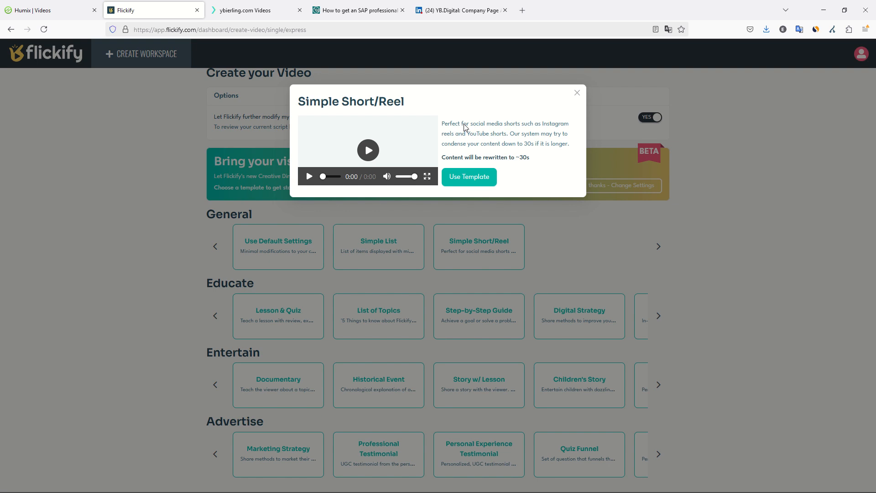
left_click_drag(480, 124, 522, 143)
left_click(555, 147)
left_click(476, 177)
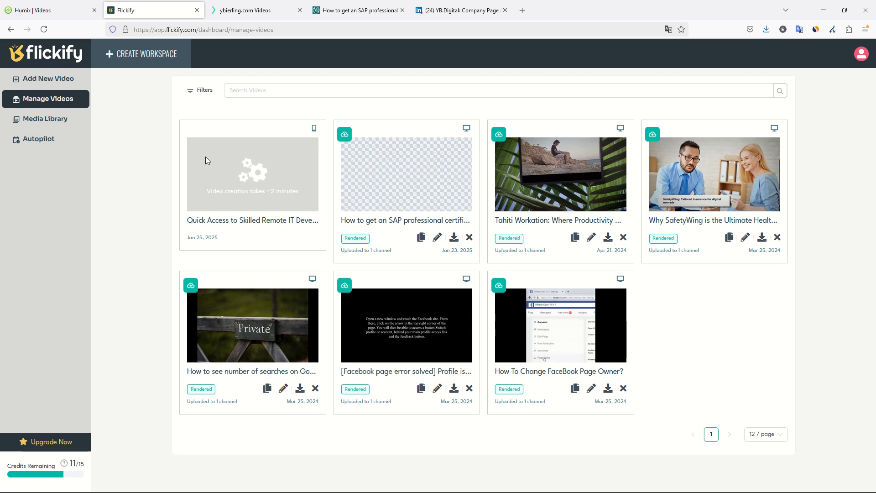
Reload the managed videos list to check the creation progress of the remote IT developers video.
left_click(155, 159)
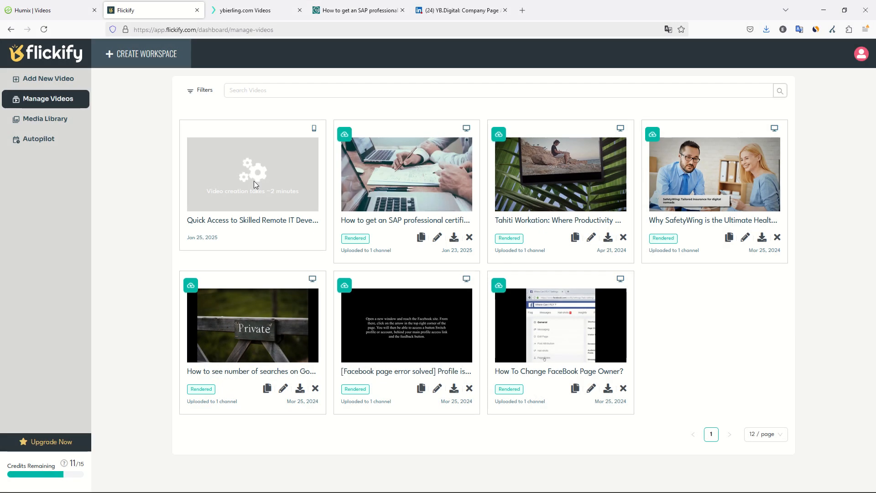
key("F5")
left_click(250, 13)
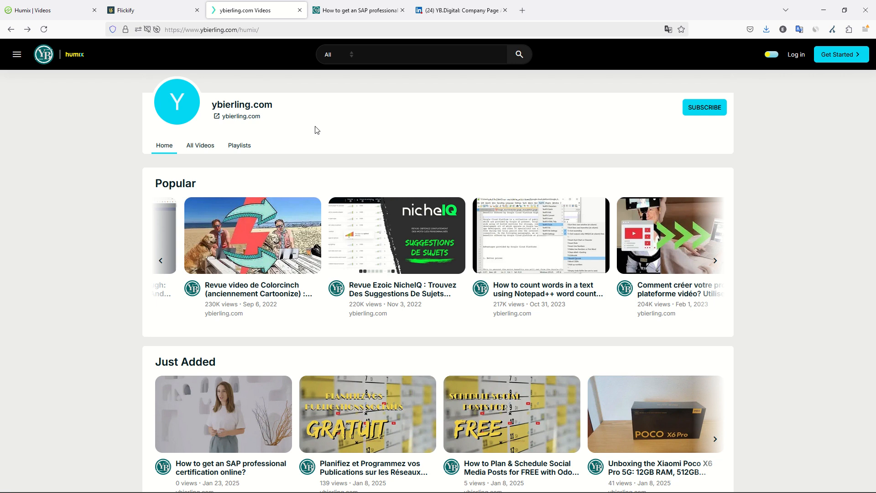
left_click(130, 10)
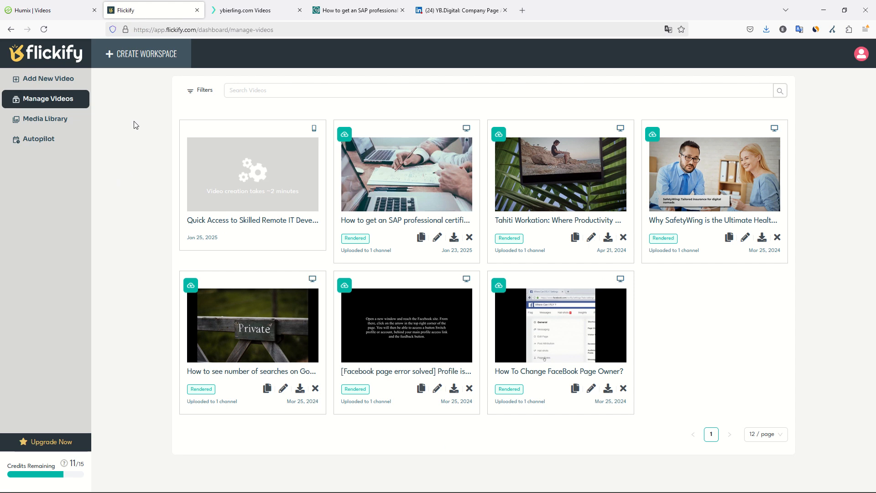
left_click(44, 29)
left_click(44, 29)
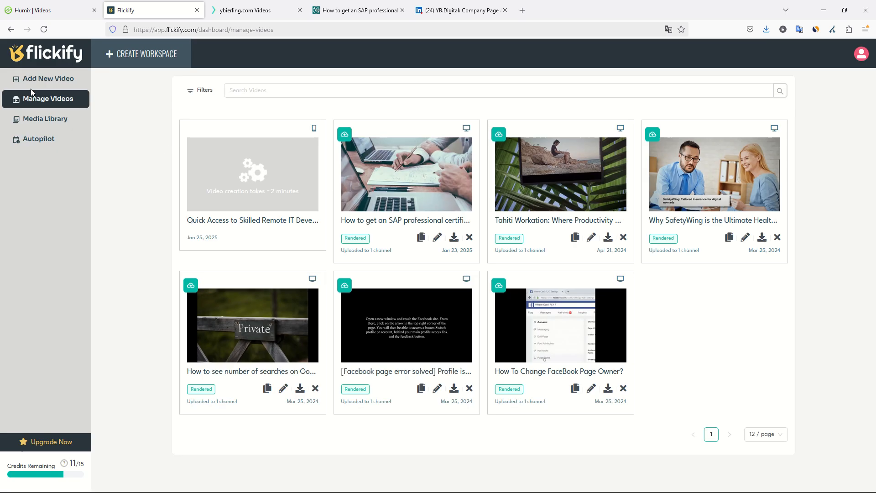
Start a new vertical (9:16) video from scratch.
left_click(31, 86)
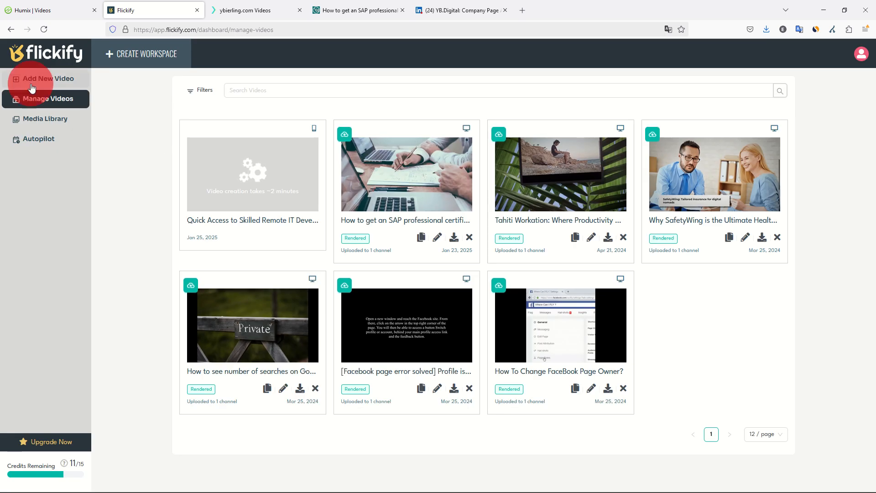
left_click(343, 220)
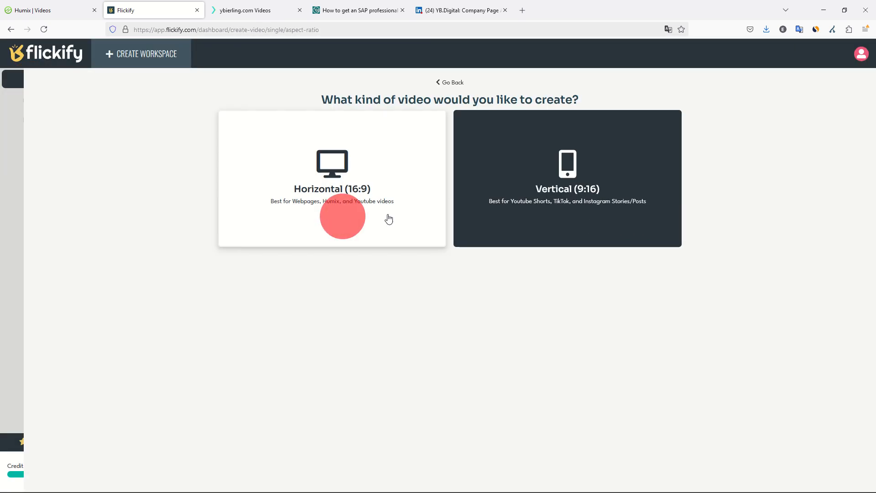
left_click(545, 156)
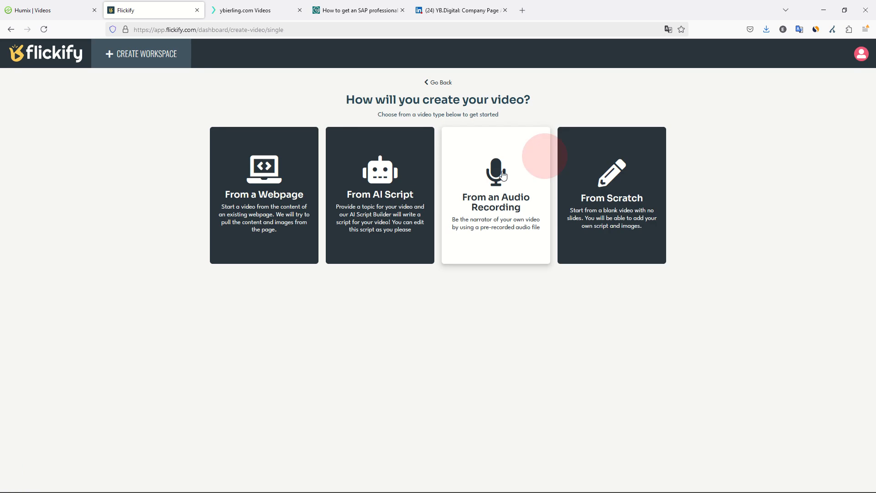
left_click(623, 182)
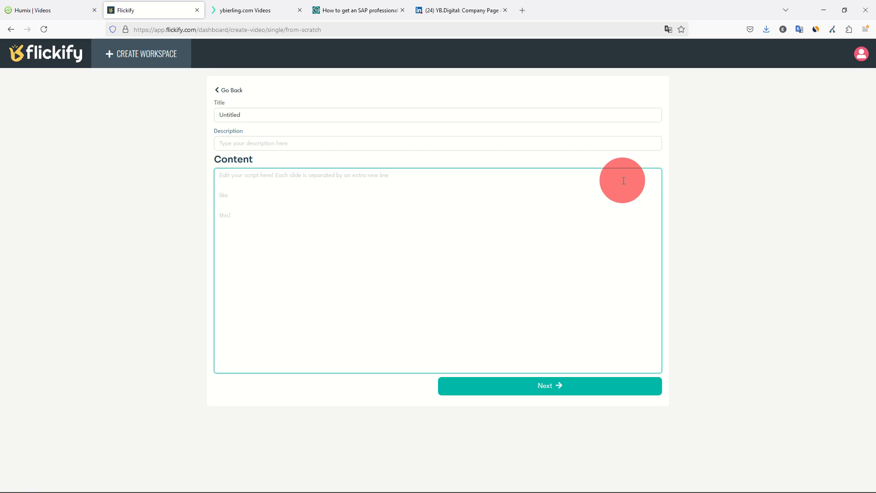
Paste the copied LinkedIn hiring post as the blank video's content and return to the managed videos.
left_click(283, 198)
key("ctrl+v")
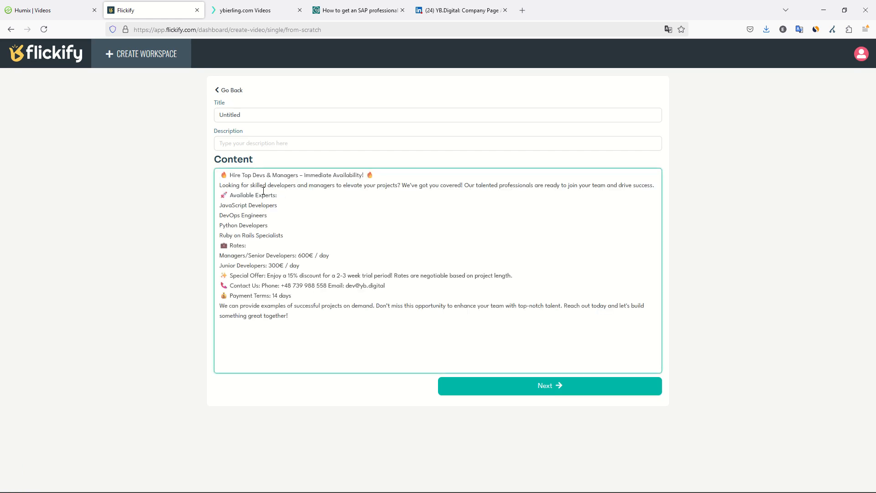
left_click_drag(221, 173, 413, 332)
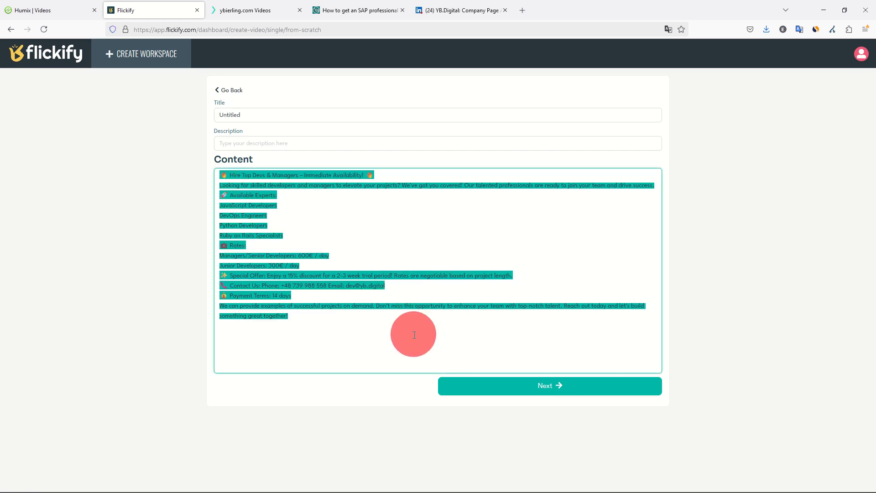
left_click(312, 221)
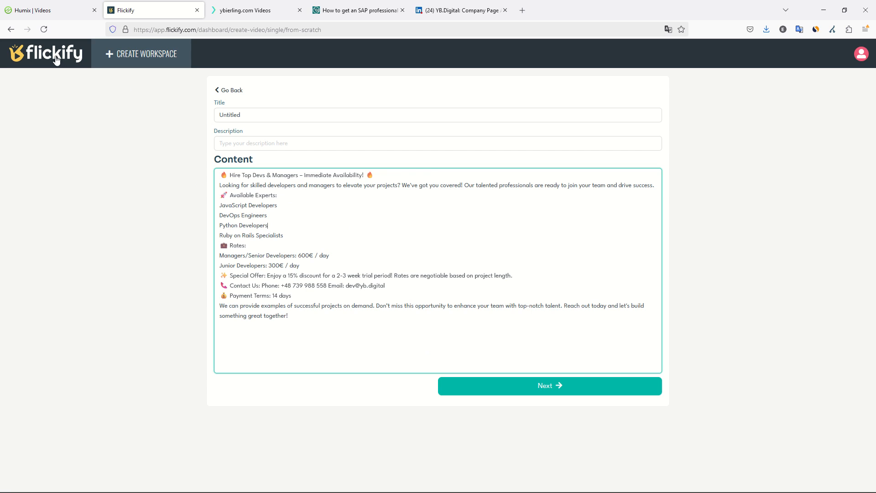
left_click(56, 59)
left_click(54, 99)
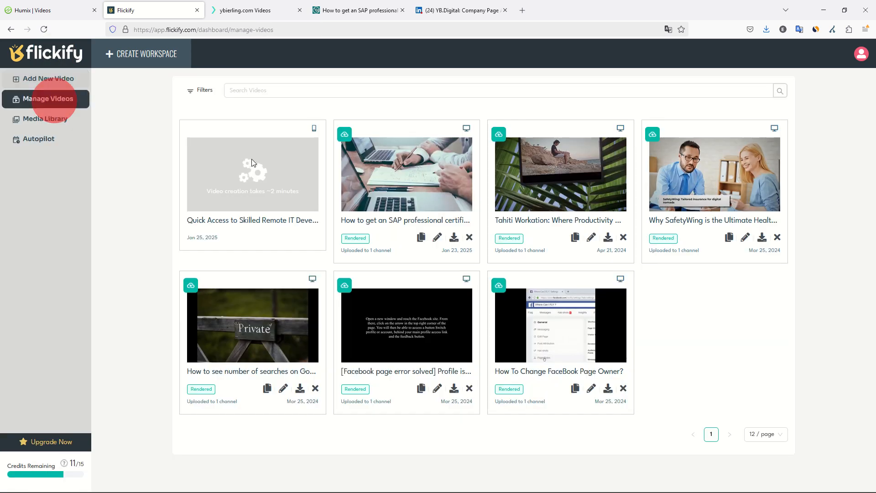
Reload the managed videos and open the preview of the draft "Quick Access to Skilled Remote IT Developers".
left_click(44, 29)
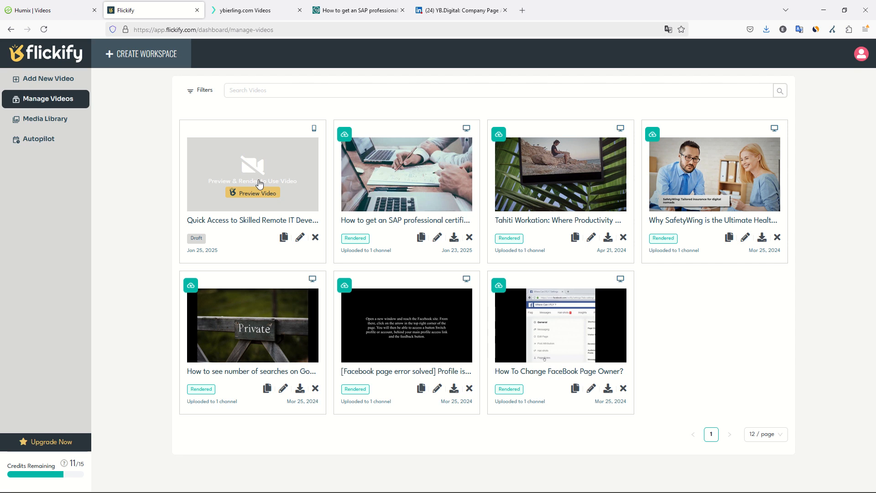
left_click(254, 192)
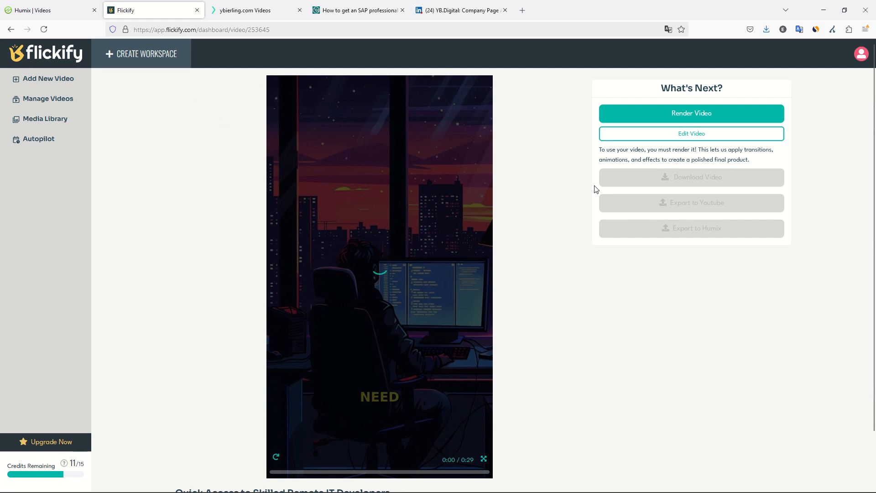
scroll(547, 197, "down", 2)
scroll(553, 215, "up", 2)
scroll(346, 214, "down", 1)
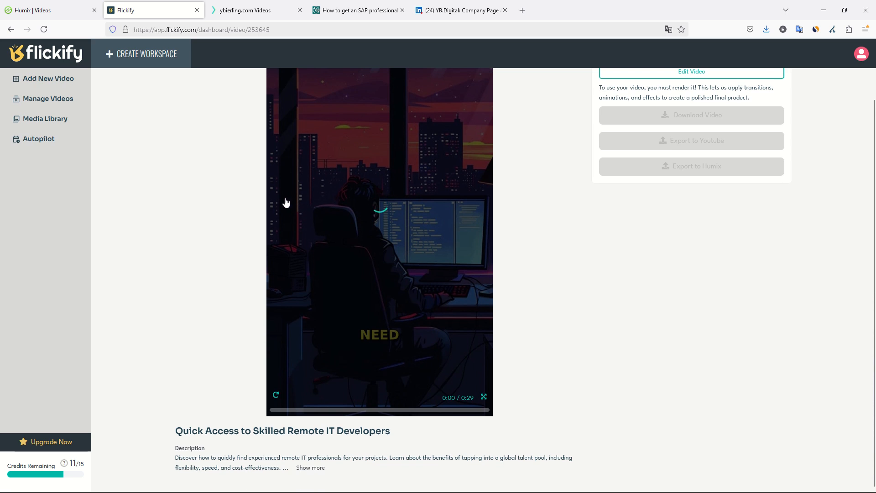
scroll(314, 219, "up", 1)
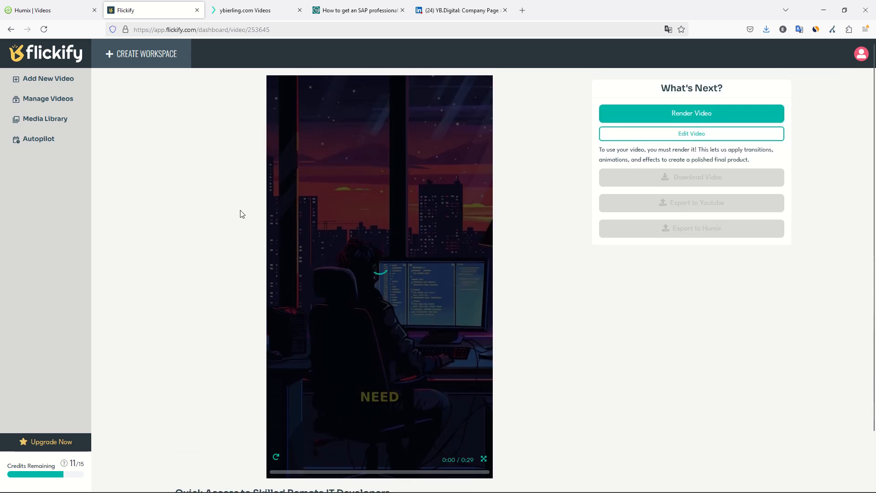
scroll(293, 377, "down", 1)
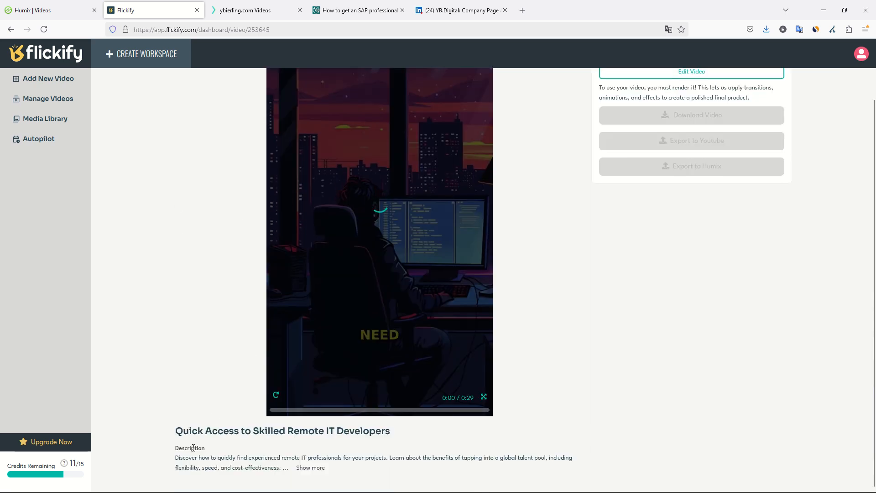
Expand and read the video's full description, and check the remaining credits.
left_click(316, 472)
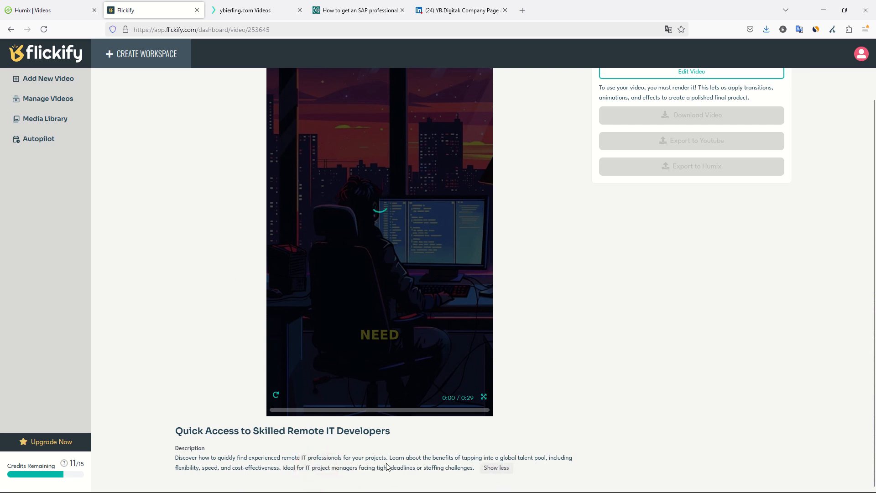
left_click_drag(195, 461, 466, 469)
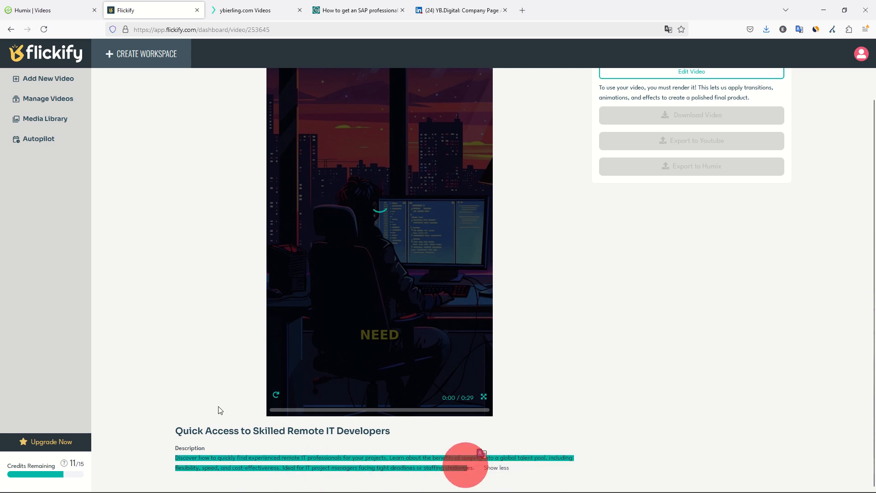
scroll(180, 327, "up", 2)
scroll(179, 327, "down", 2)
scroll(180, 327, "up", 2)
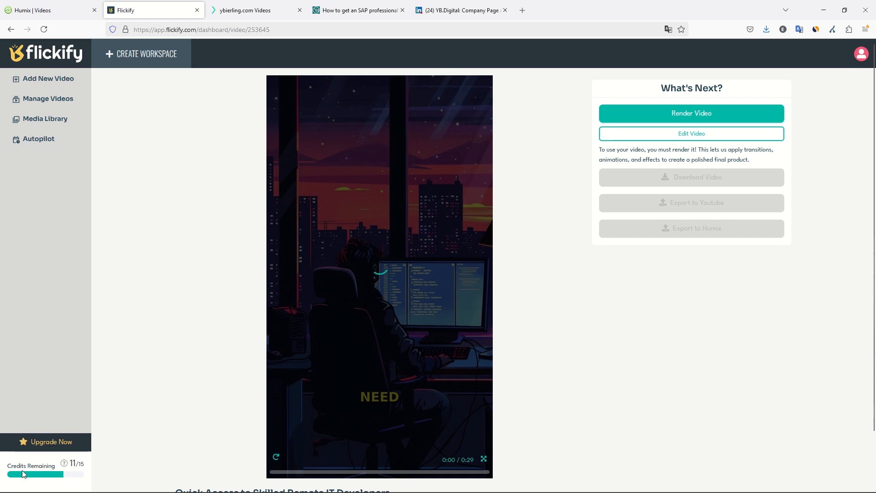
left_click_drag(21, 466, 102, 466)
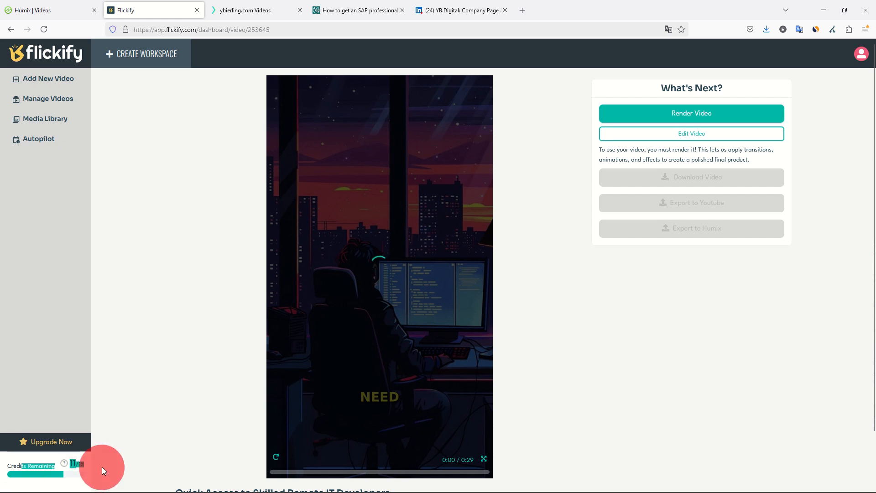
left_click(525, 157)
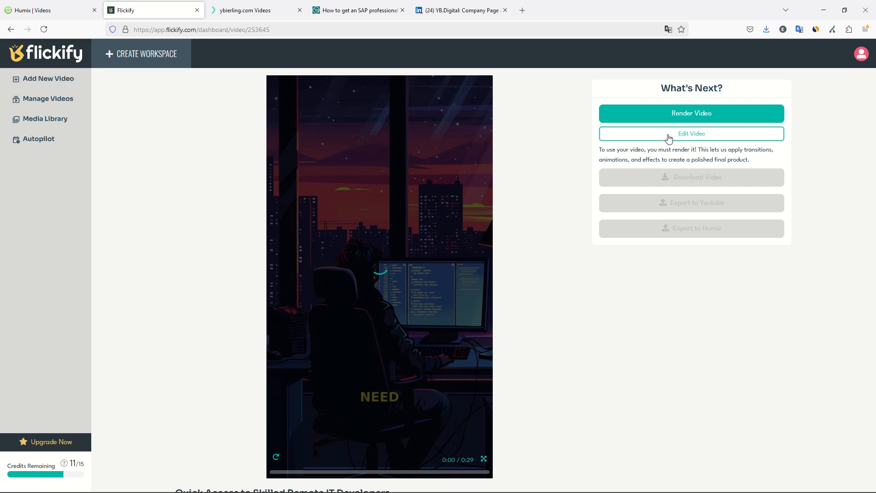
scroll(186, 185, "down", 2)
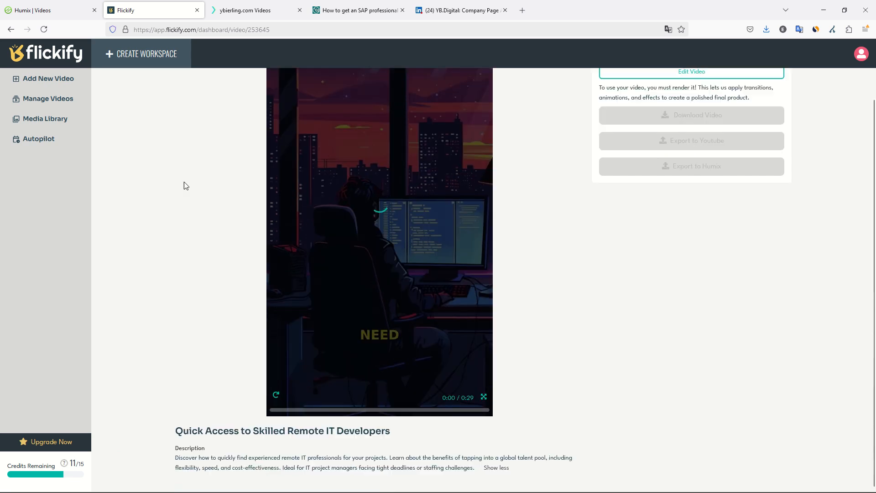
scroll(187, 189, "up", 2)
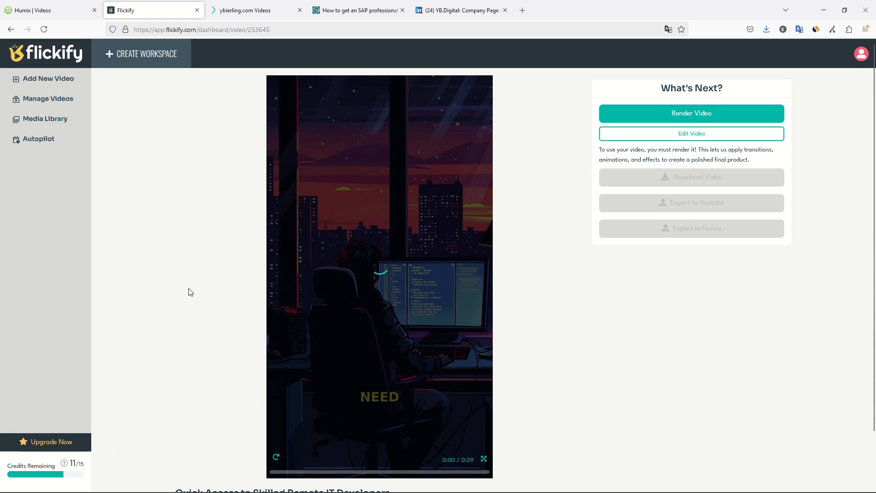
Reload the preview page and play the generated video through to the end.
left_click(43, 30)
scroll(299, 207, "down", 2)
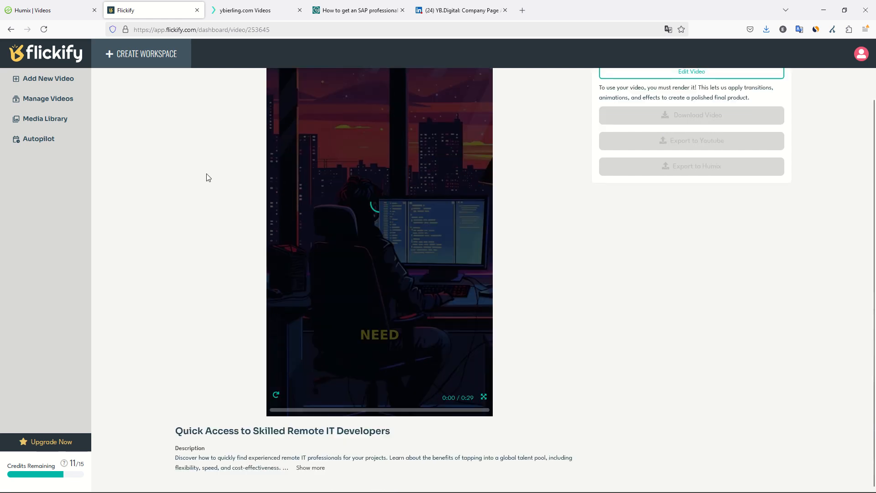
scroll(194, 191, "up", 2)
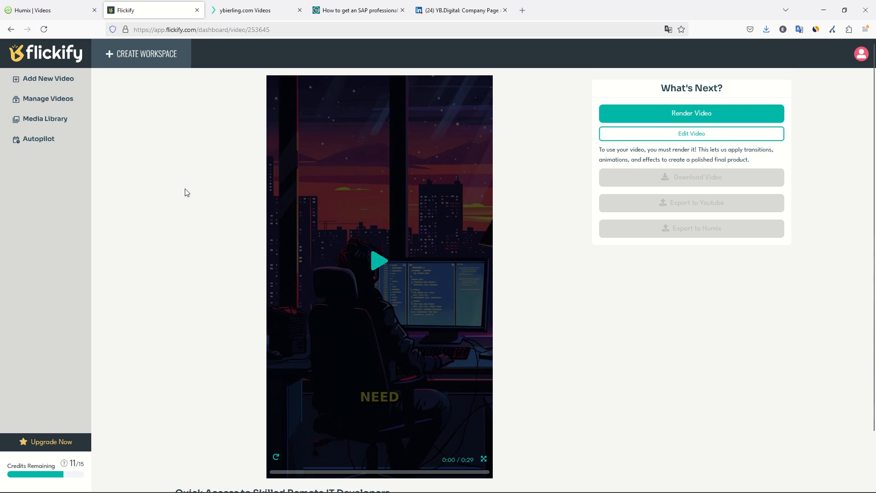
left_click(383, 264)
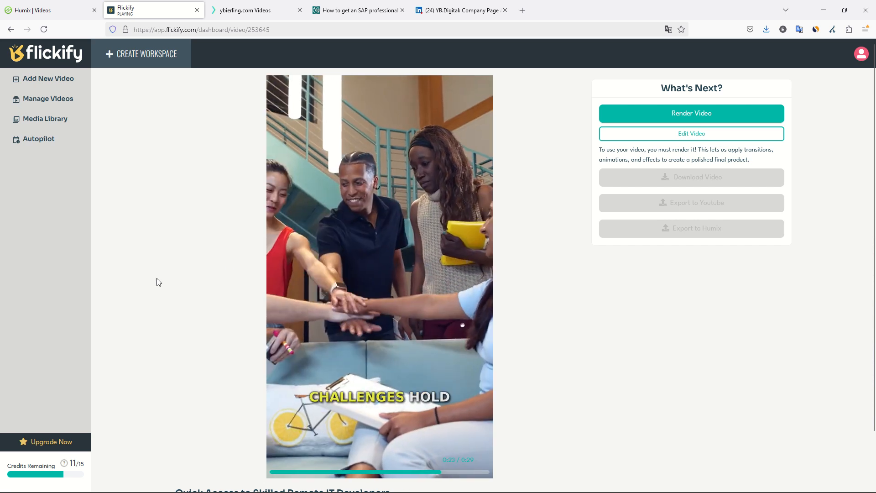
mouse_move(379, 269)
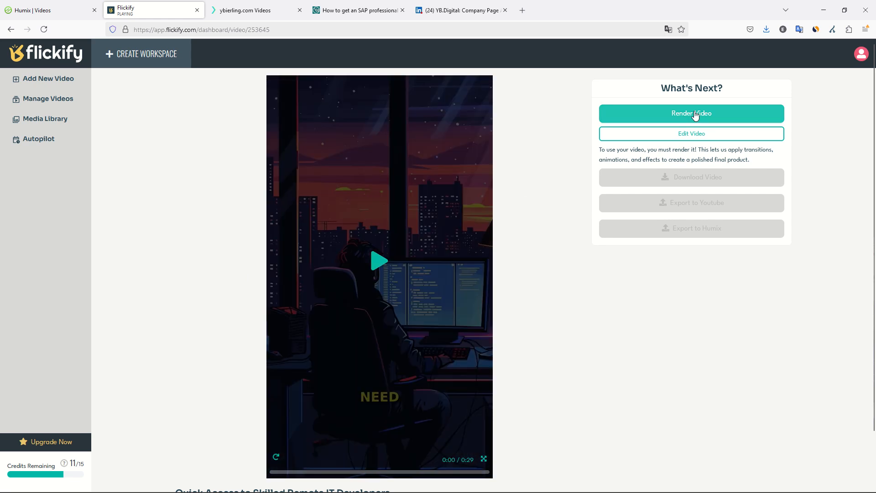
Open the video's render options and enable uploading to a video platform after render.
left_click(694, 114)
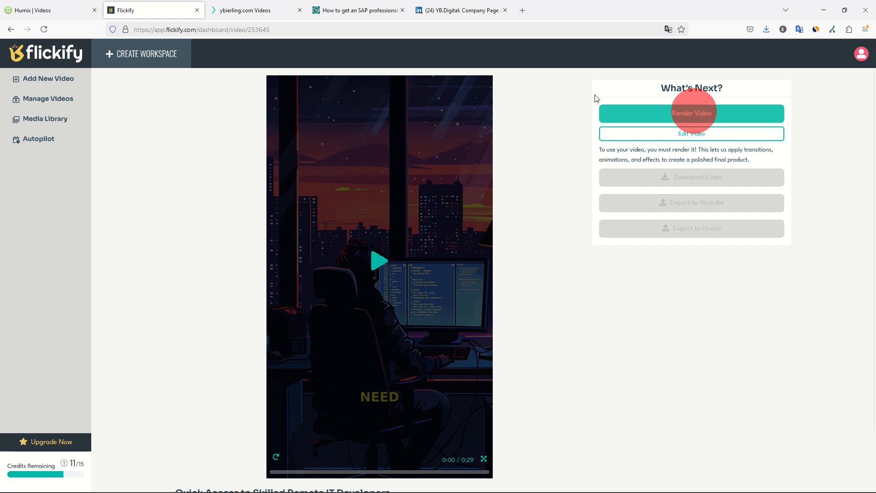
scroll(638, 170, "up", 2)
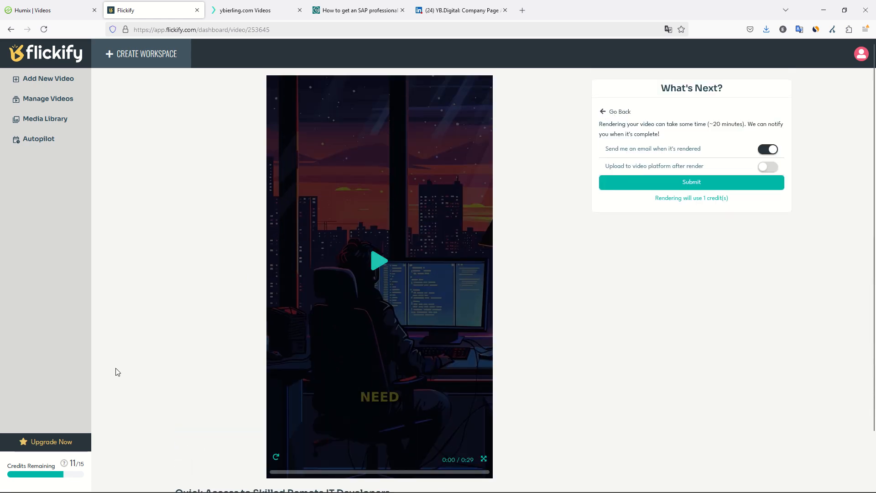
left_click_drag(22, 466, 98, 464)
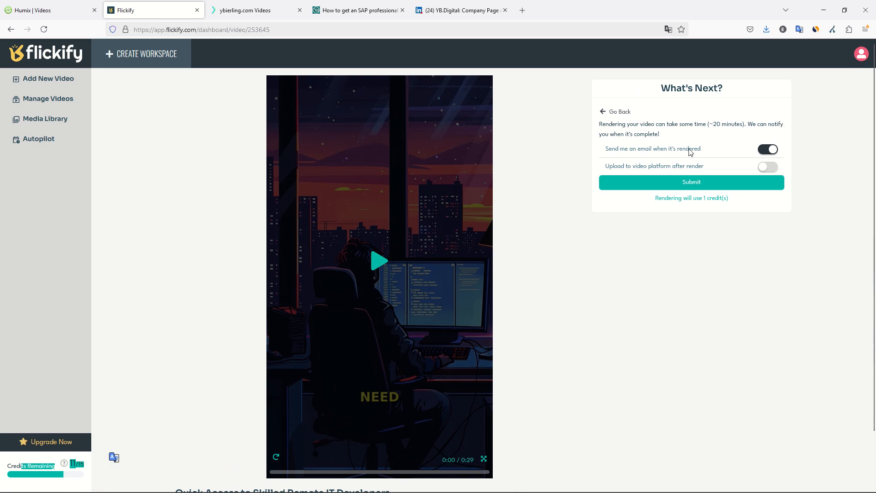
left_click(768, 166)
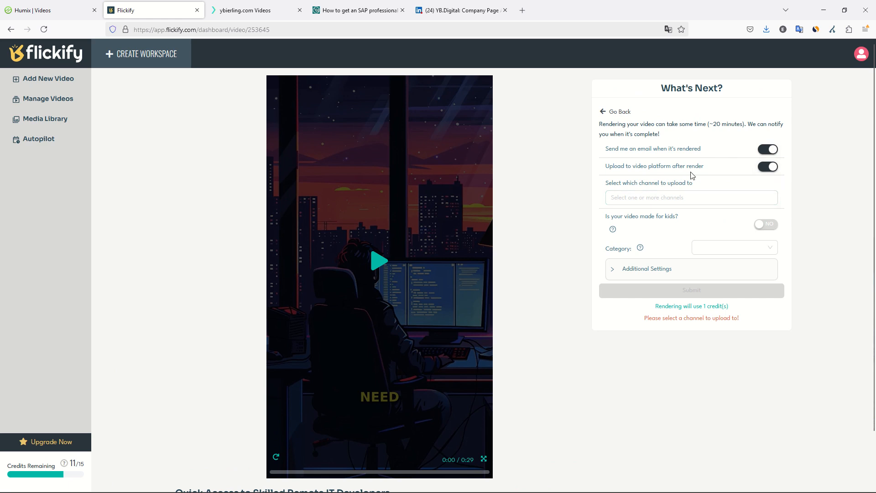
left_click_drag(607, 171, 719, 166)
left_click(719, 166)
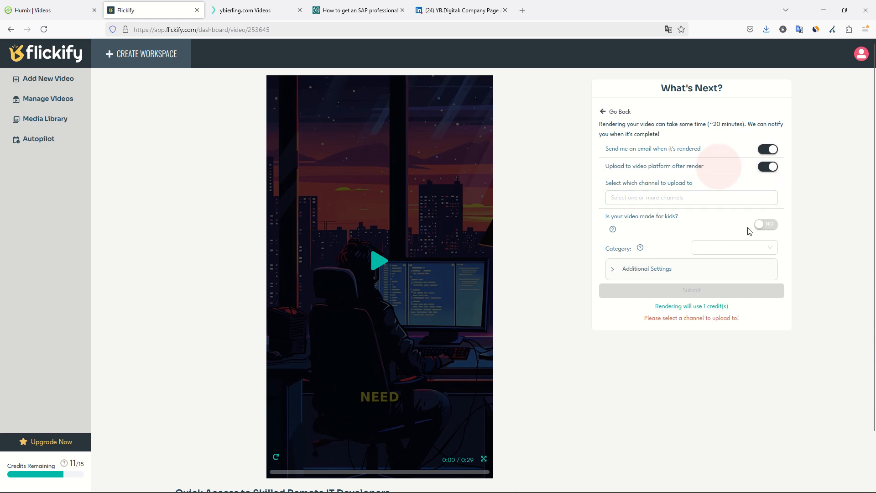
Select ybierling.com and YB.Digital as the upload channels, and check the available categories.
left_click(667, 197)
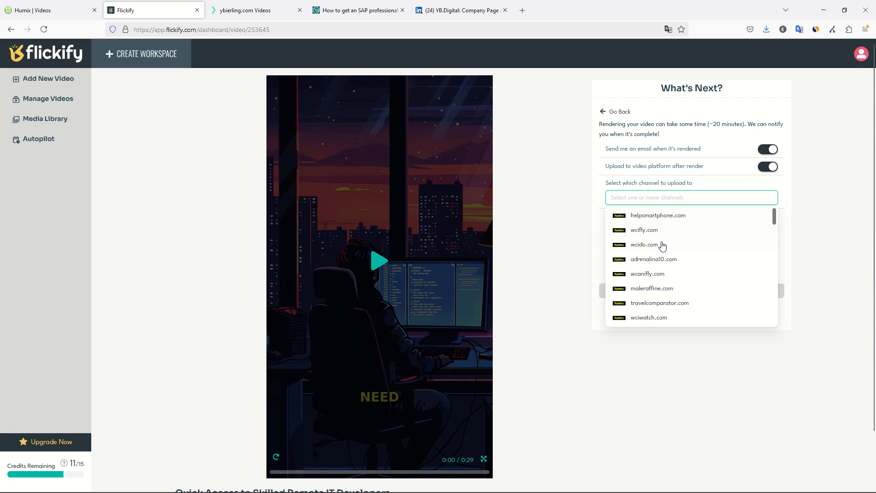
left_click(652, 290)
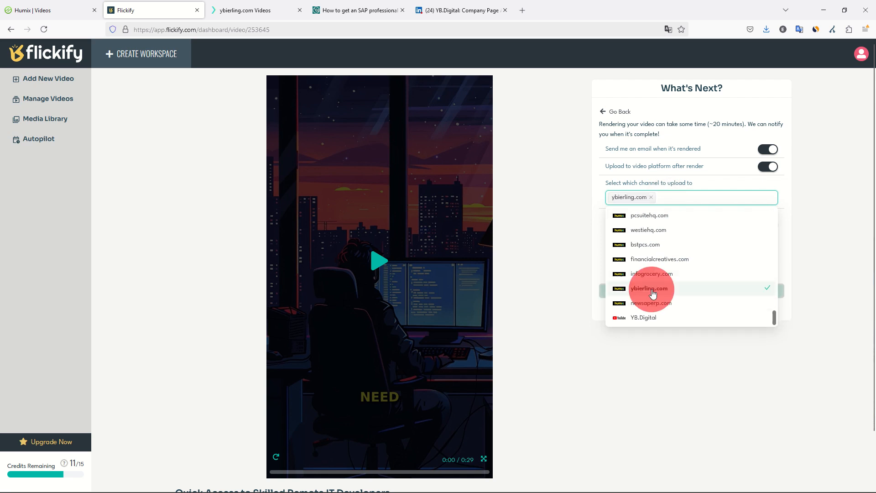
left_click(643, 316)
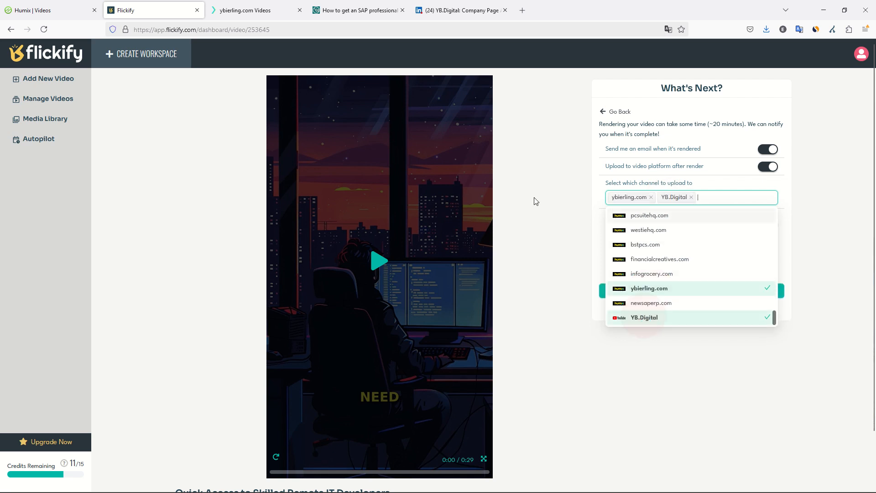
left_click(568, 195)
left_click(754, 248)
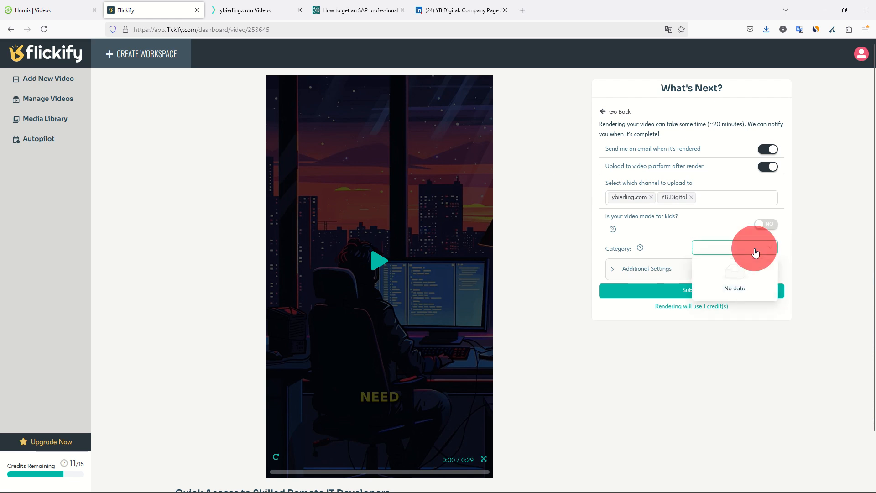
left_click(735, 270)
left_click(649, 245)
Expand the additional upload settings and replace the video's description with the copied LinkedIn hiring post.
left_click(657, 270)
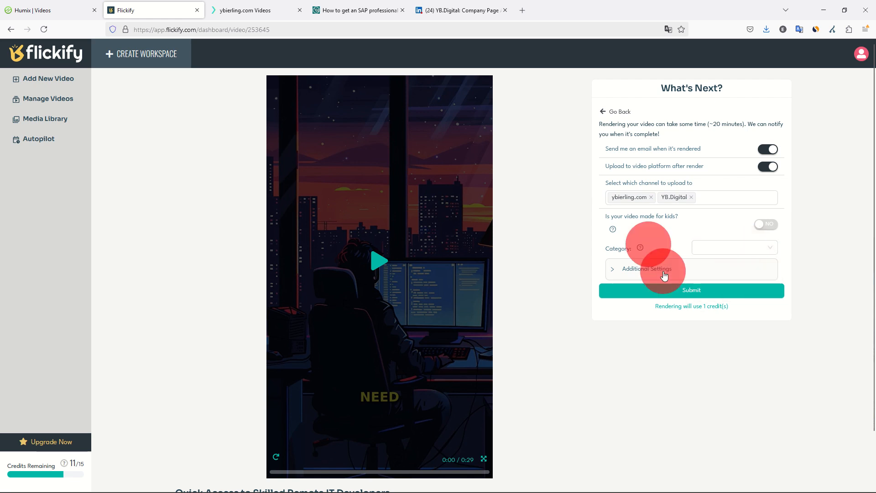
left_click(681, 303)
left_click(659, 341)
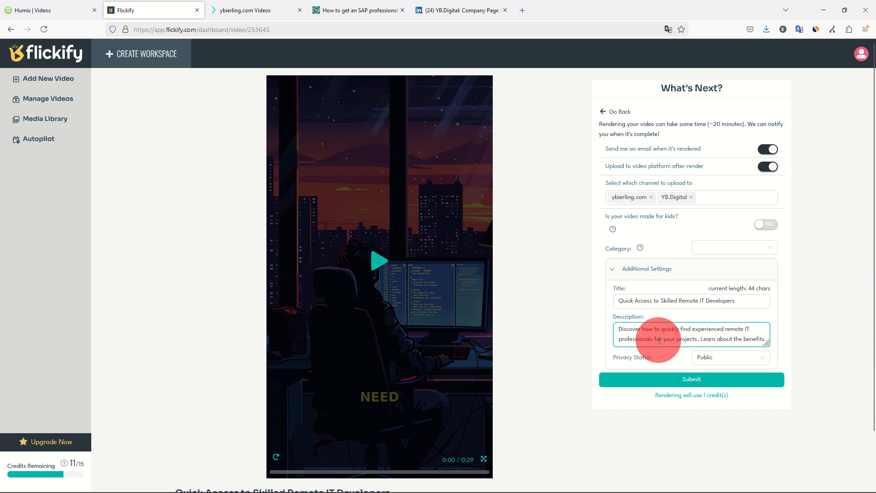
key("Up")
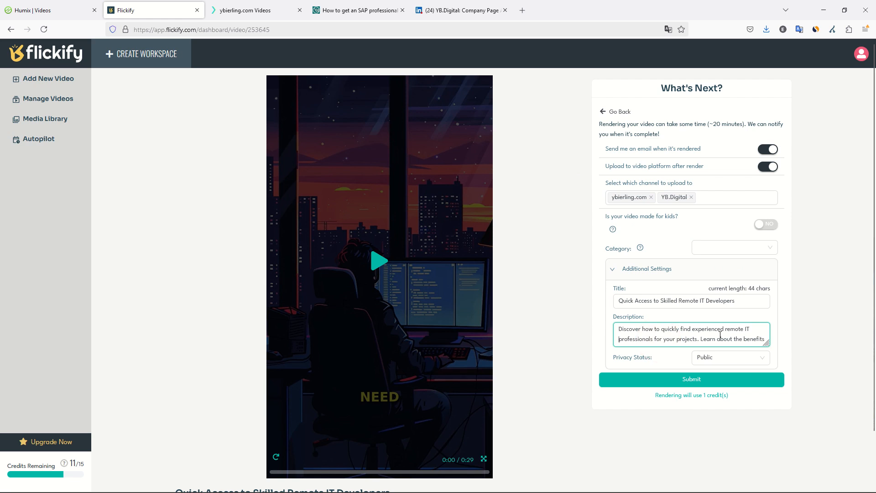
scroll(721, 335, "down", 2)
scroll(721, 335, "up", 2)
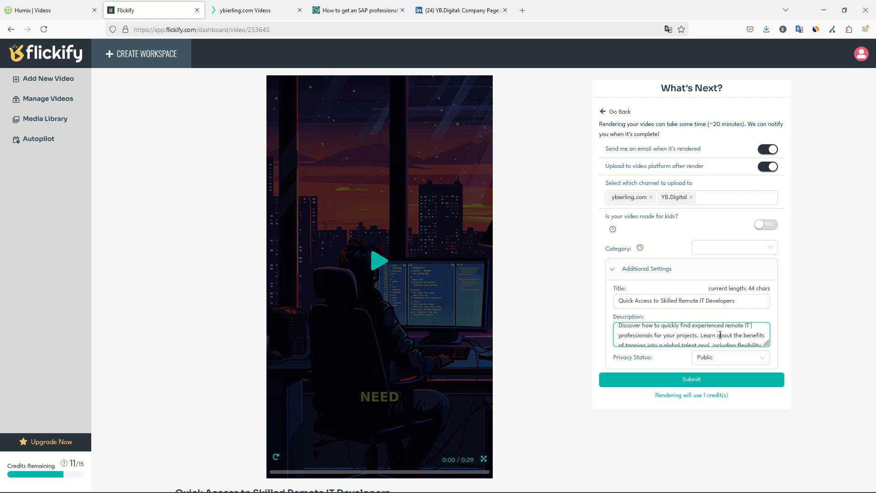
key("ctrl+a")
key("ctrl+v")
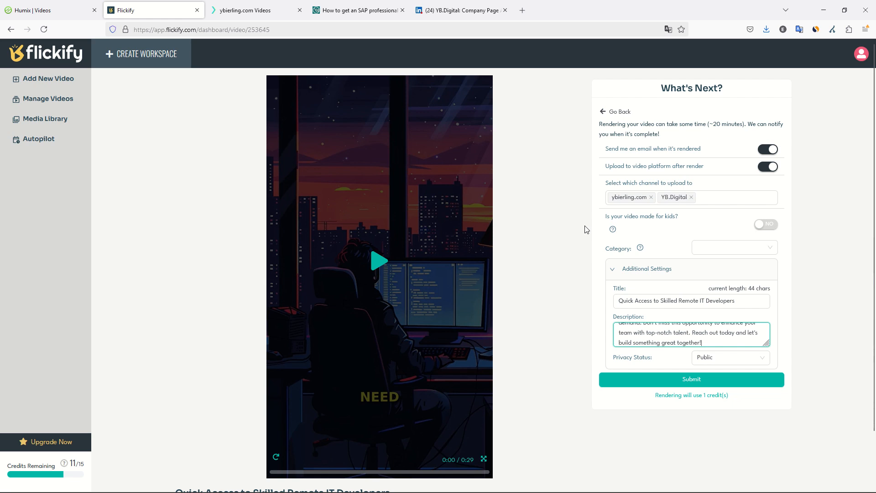
Check the hiring post on the LinkedIn company page and paste it again over the video's entire description in Flickify.
left_click(434, 11)
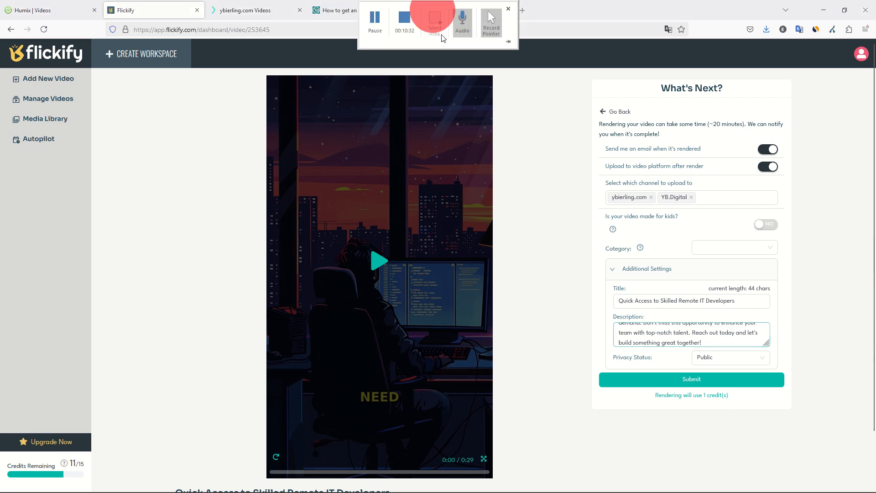
left_click(543, 131)
left_click(439, 10)
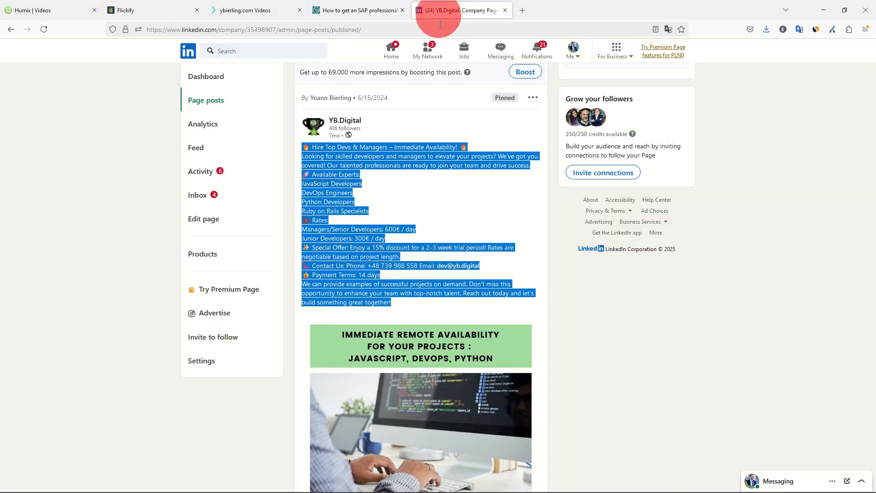
left_click(154, 3)
left_click(711, 338)
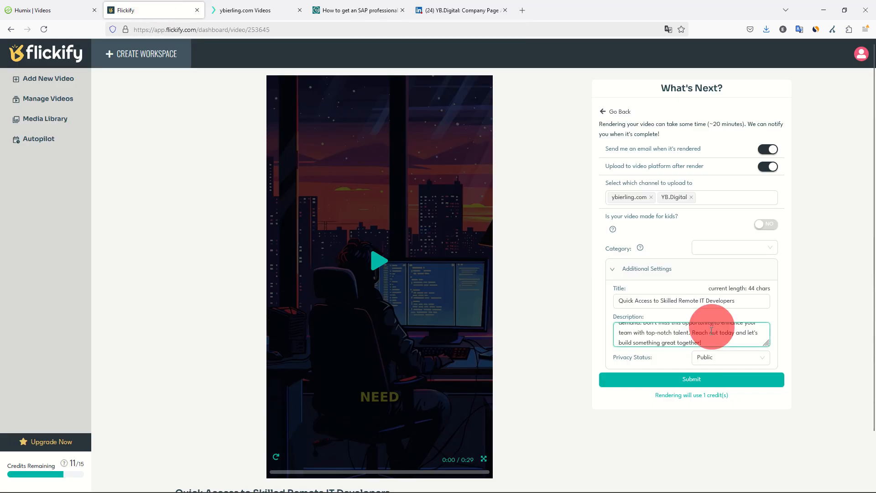
key("ctrl+a")
key("ctrl+v")
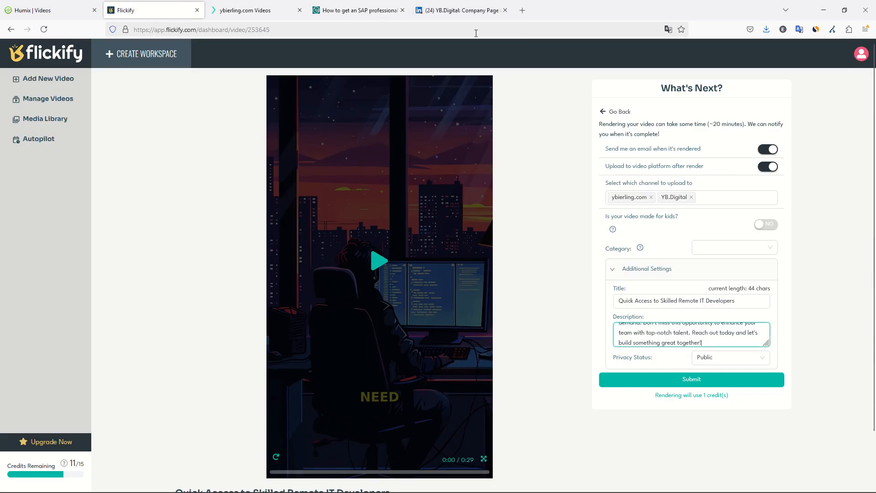
left_click(450, 10)
left_click(137, 10)
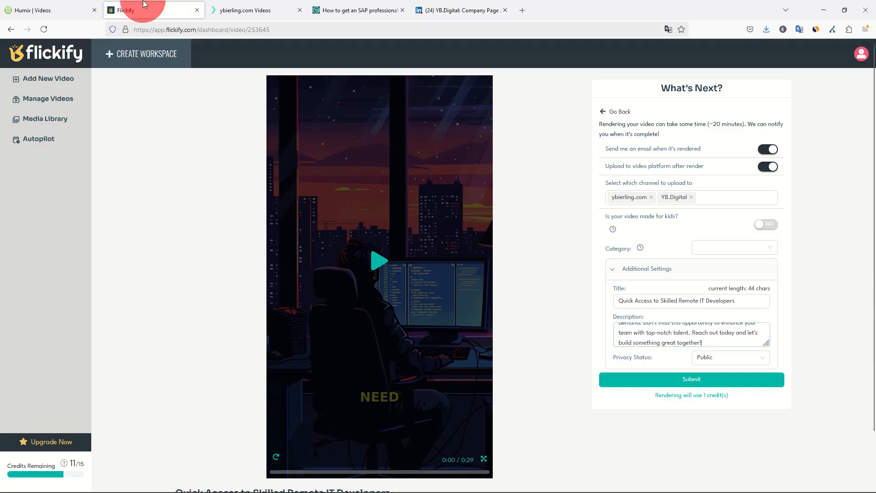
Read through the pasted hiring post in the video's description, from its opening line to the contact details and payment terms.
left_click(676, 336)
scroll(684, 341, "up", 10)
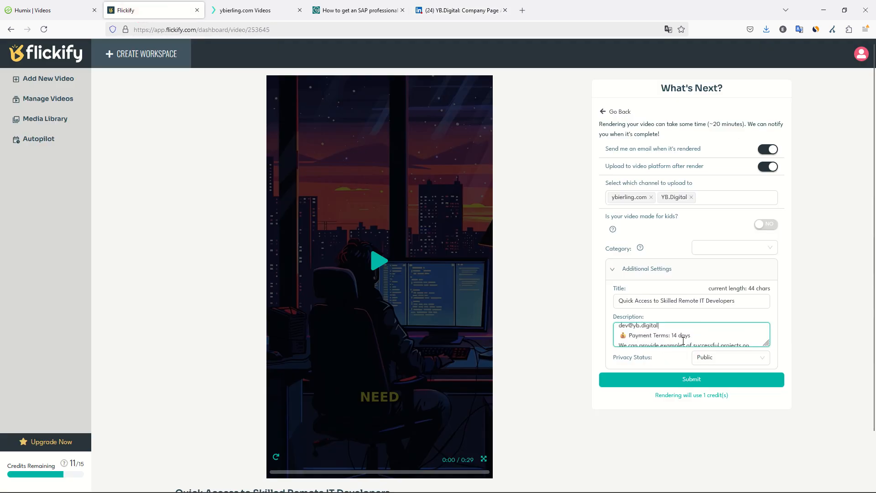
scroll(683, 341, "up", 2)
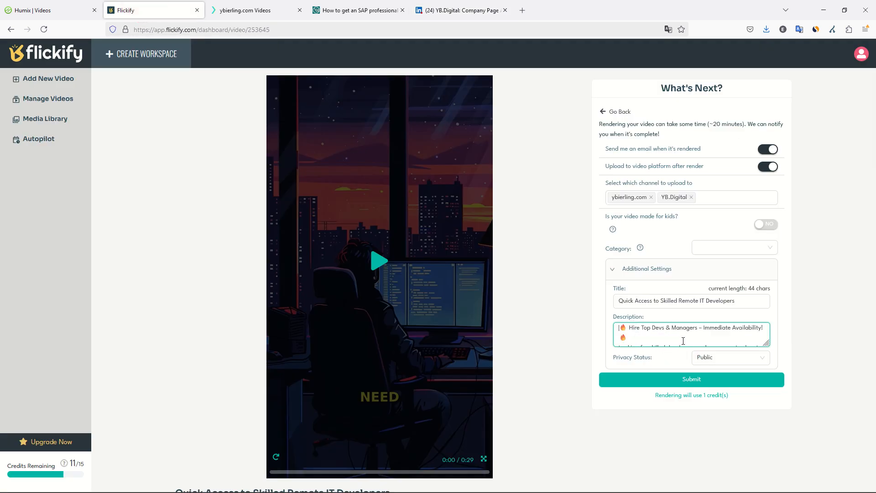
scroll(683, 341, "down", 4)
scroll(683, 341, "down", 5)
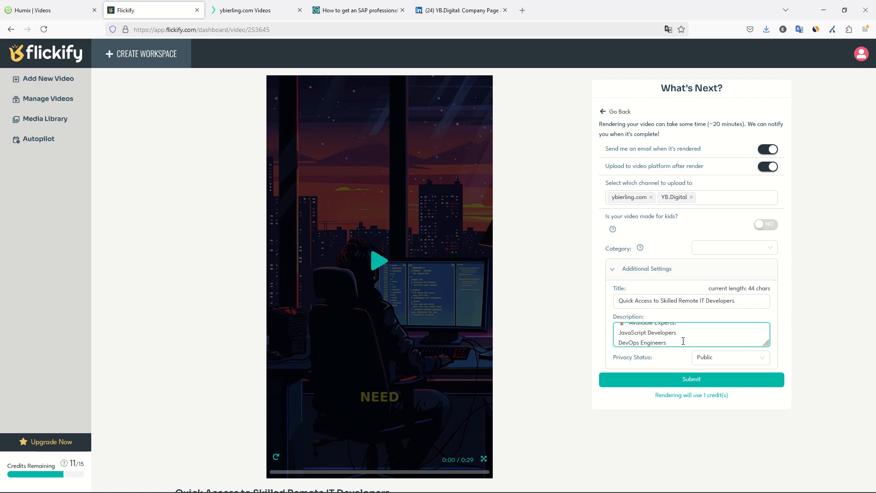
scroll(684, 341, "down", 5)
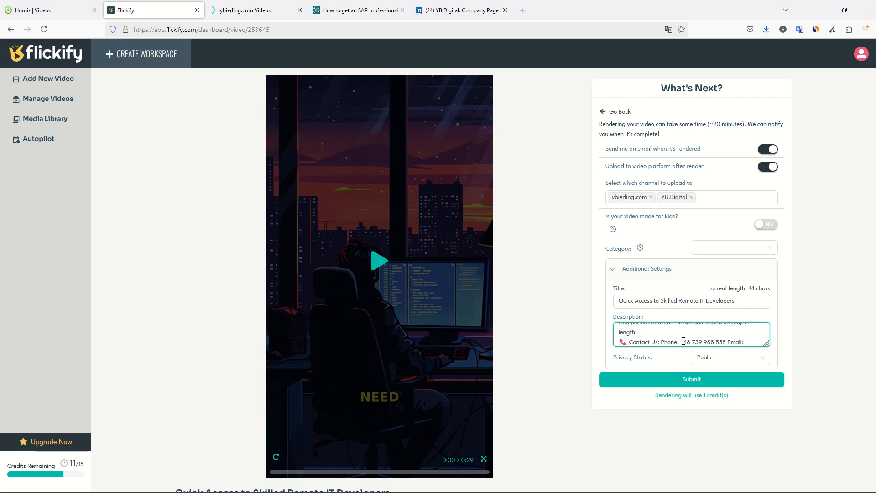
scroll(683, 341, "down", 4)
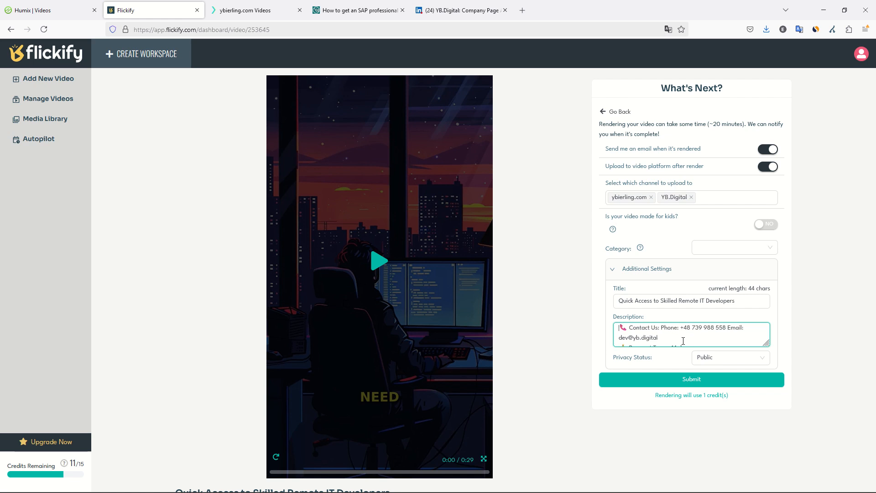
scroll(683, 341, "up", 2)
scroll(683, 340, "down", 2)
scroll(683, 341, "up", 3)
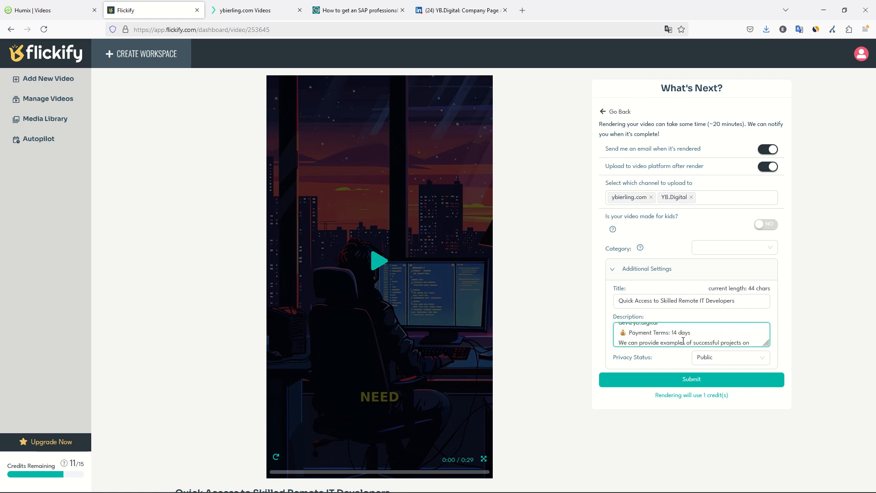
scroll(683, 341, "down", 2)
scroll(683, 341, "up", 2)
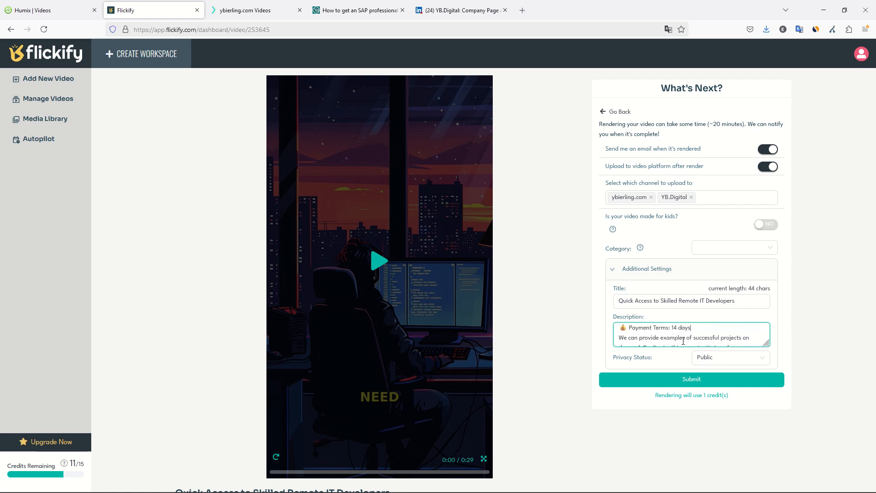
scroll(683, 341, "down", 3)
scroll(684, 341, "up", 5)
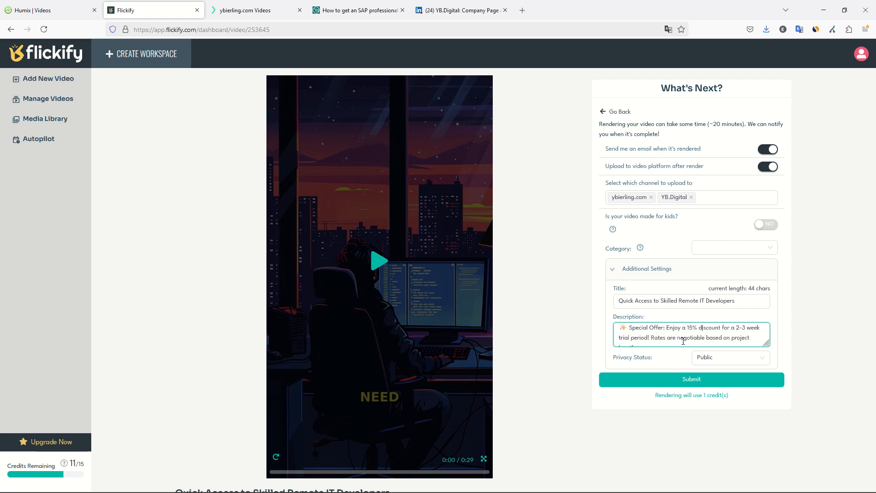
scroll(683, 341, "up", 2)
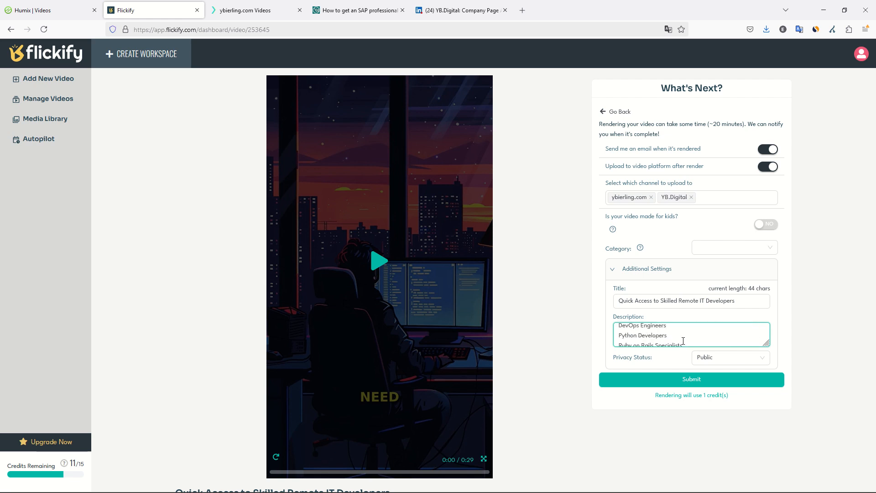
mouse_move(438, 4)
left_click(553, 81)
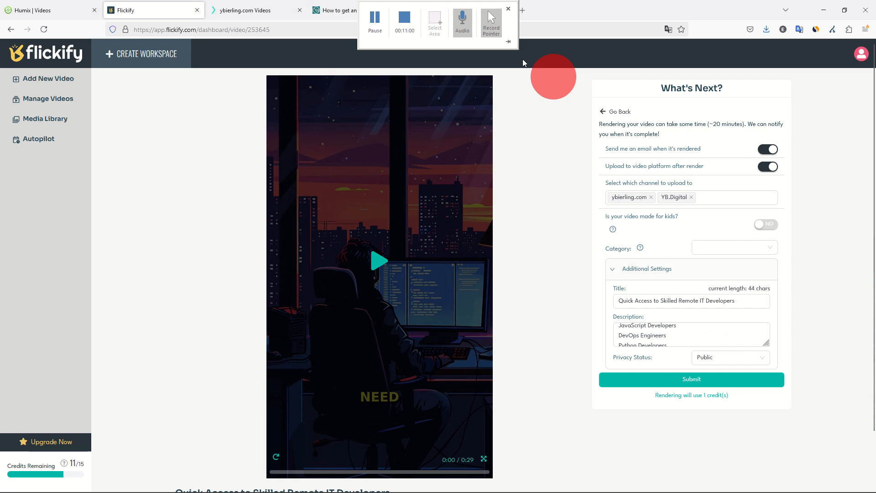
Switch to the LinkedIn company page and review the hiring post's text and image.
key("ctrl+Tab")
key("ctrl+Tab")
key("ctrl+Tab")
left_click(443, 218)
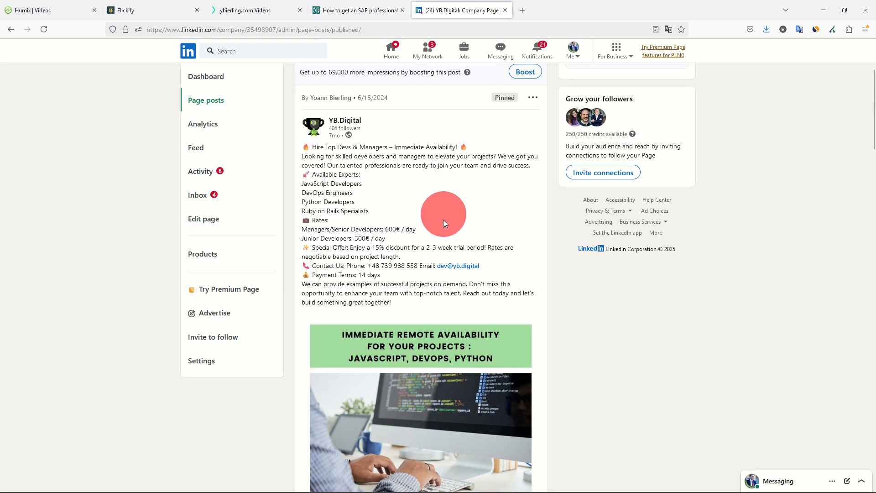
scroll(343, 239, "down", 7)
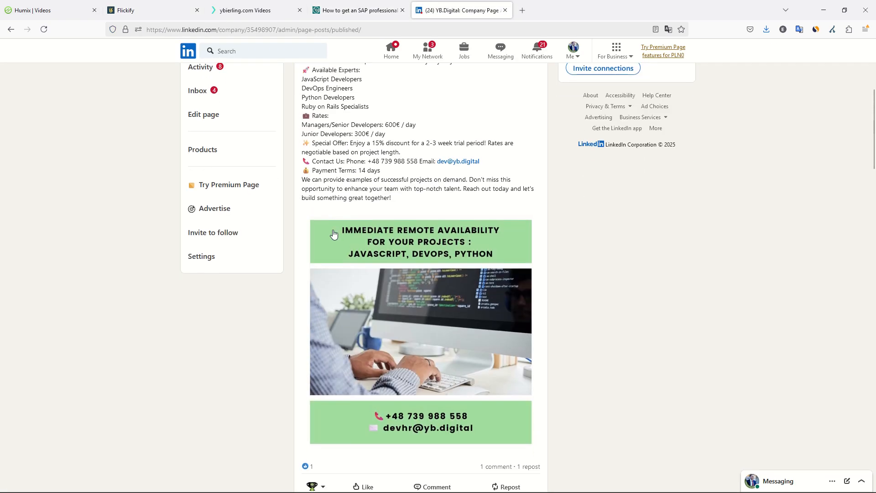
scroll(333, 235, "up", 6)
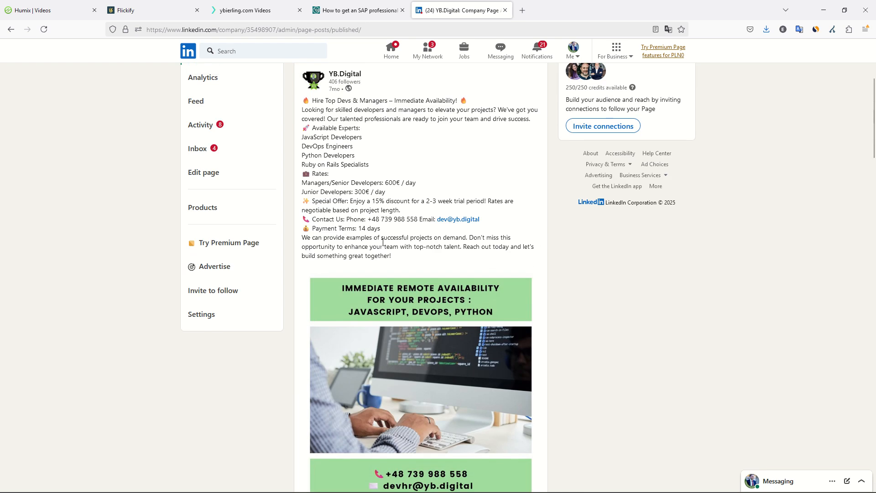
scroll(385, 251, "up", 1)
scroll(355, 257, "up", 2)
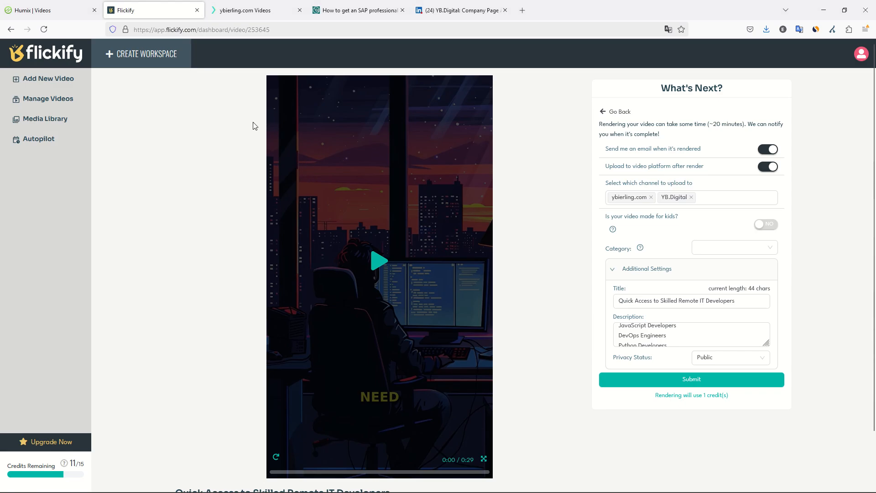
Return to Flickify and check the list of experts and the rates in the video's description.
left_click(672, 336)
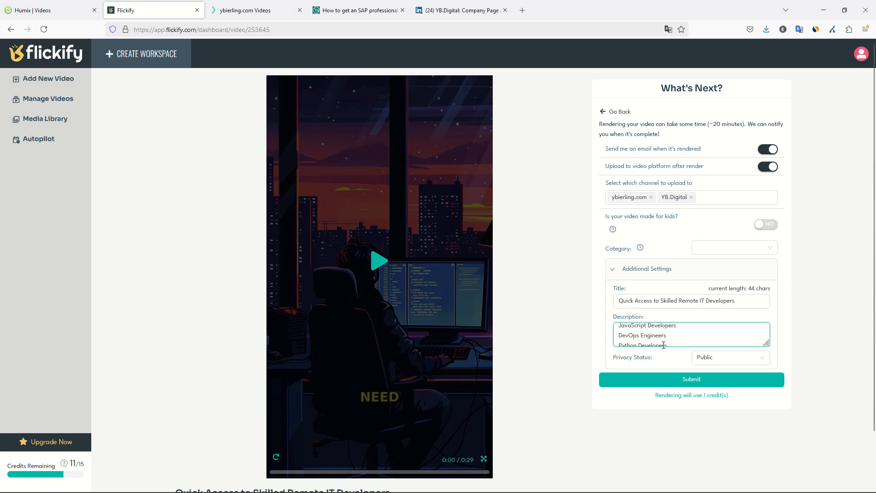
key("Down")
key("Down")
key("Down")
key("Down")
key("Down")
key("Down")
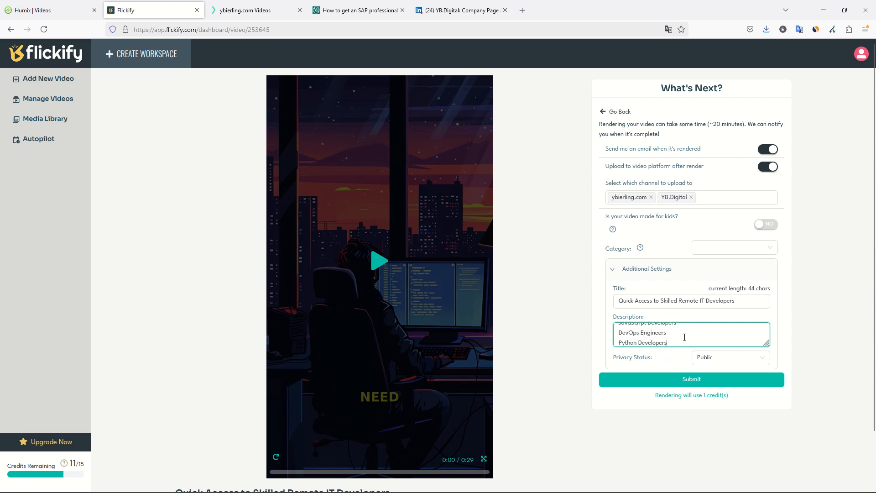
key("Up")
key("Up")
Copy the skilled developers social media post from ChatGPT and paste it over the video's entire description in Flickify.
key("alt+Tab")
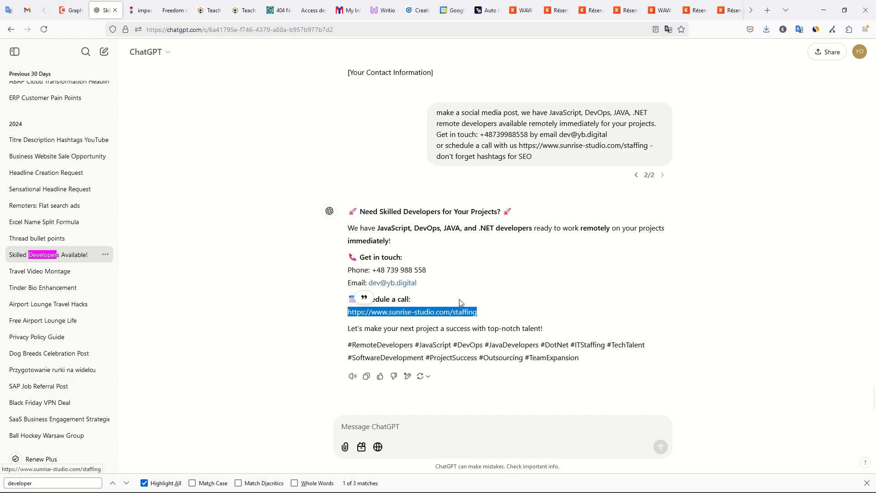
left_click_drag(349, 215, 293, 206)
key("alt+Tab")
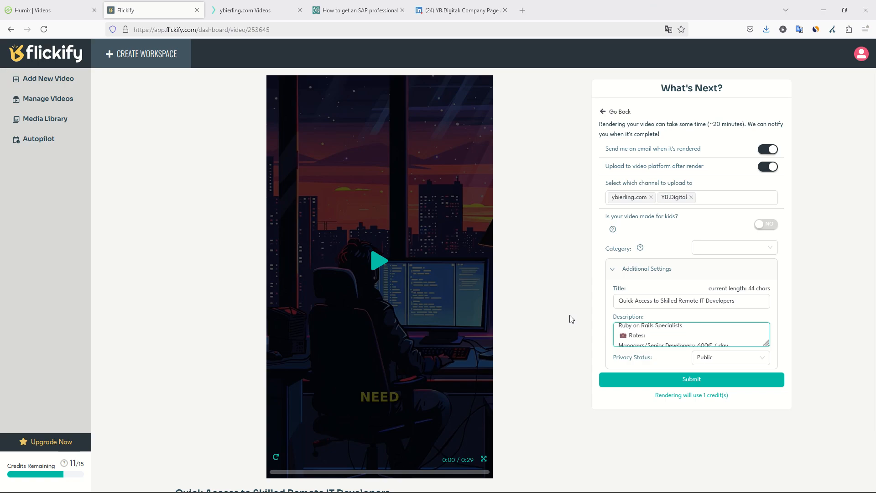
left_click(691, 336)
key("ctrl+a")
key("ctrl+v")
scroll(691, 336, "up", 2)
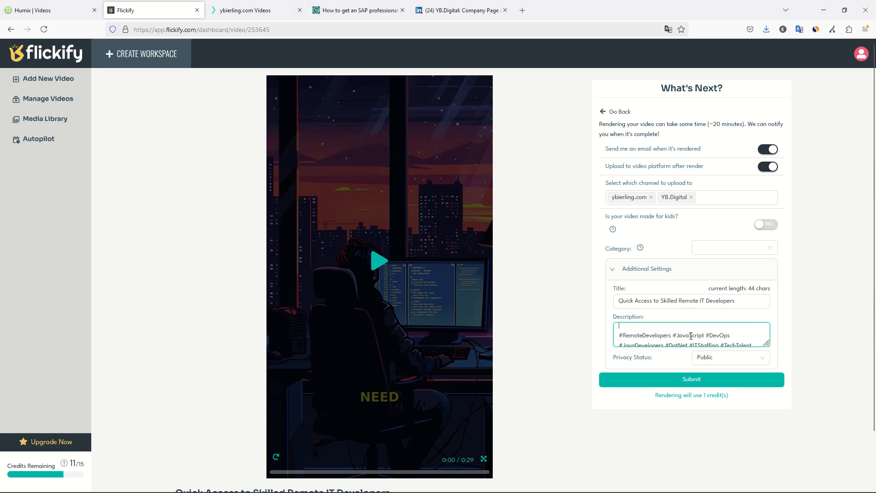
scroll(691, 336, "down", 2)
scroll(691, 336, "up", 1)
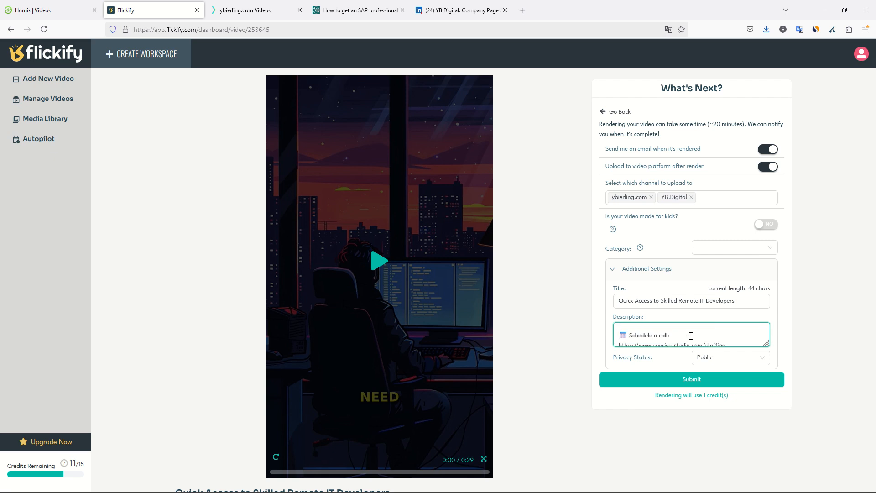
scroll(691, 336, "up", 4)
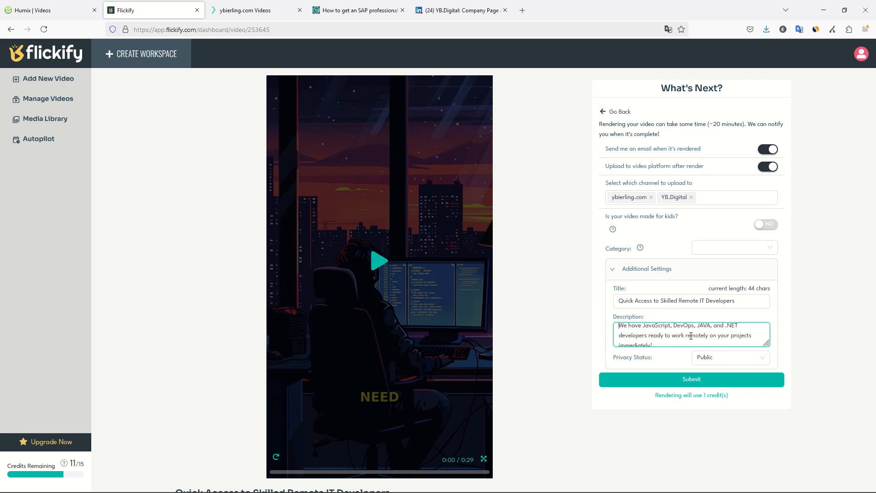
scroll(691, 336, "up", 2)
scroll(691, 336, "down", 7)
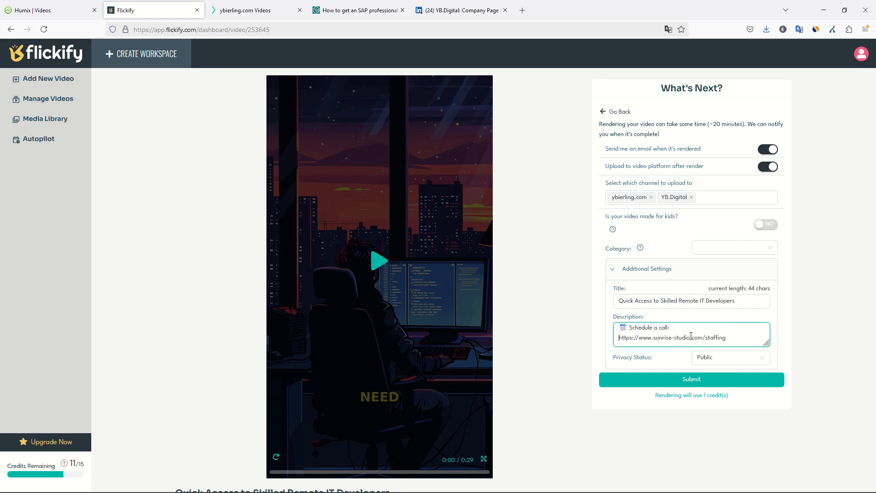
type("https://www.sunrise-studio.com/staffing")
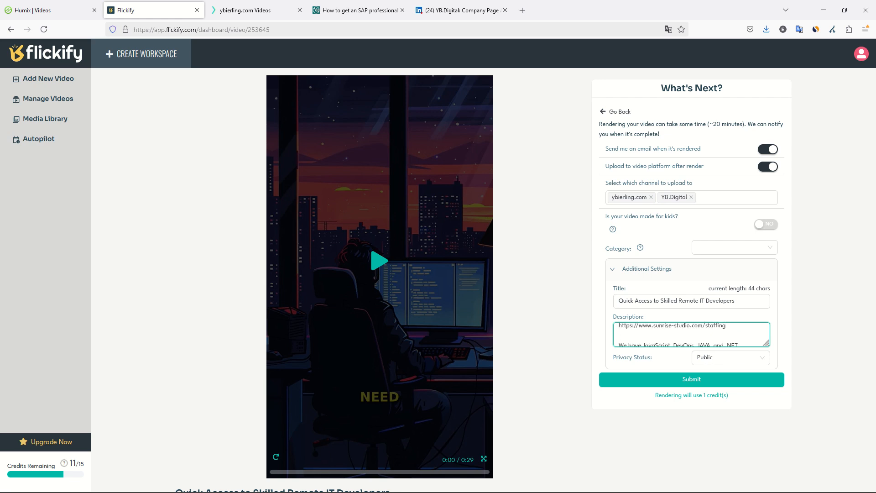
scroll(691, 334, "up", 2)
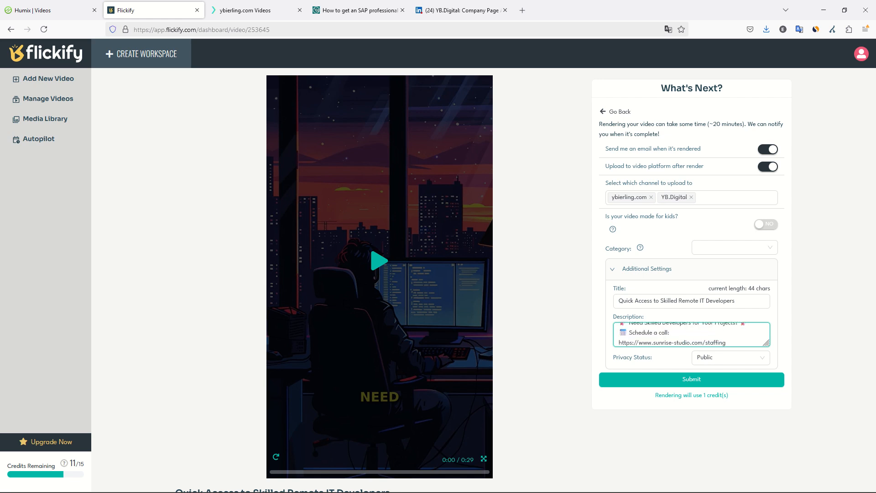
left_click(686, 330)
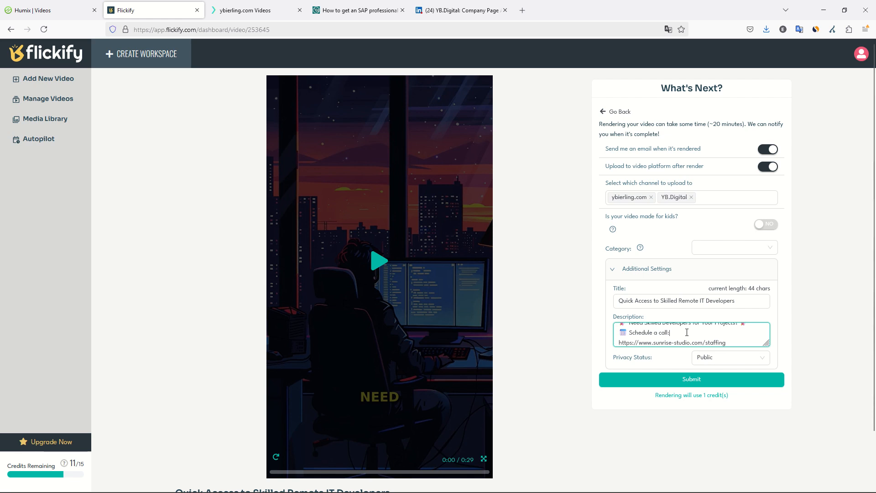
left_click_drag(630, 341, 751, 340)
left_click(674, 337)
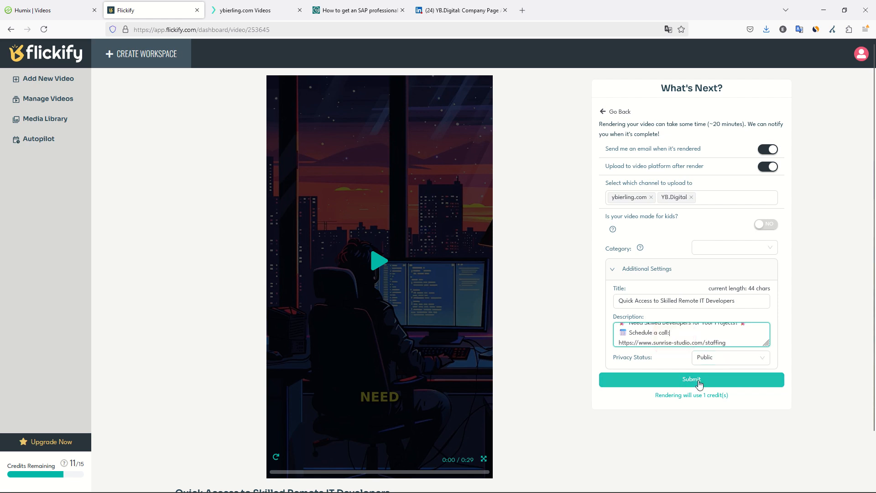
Submit the video for rendering and upload to the selected channels, and look over its page.
left_click_drag(759, 398, 679, 378)
left_click(678, 379)
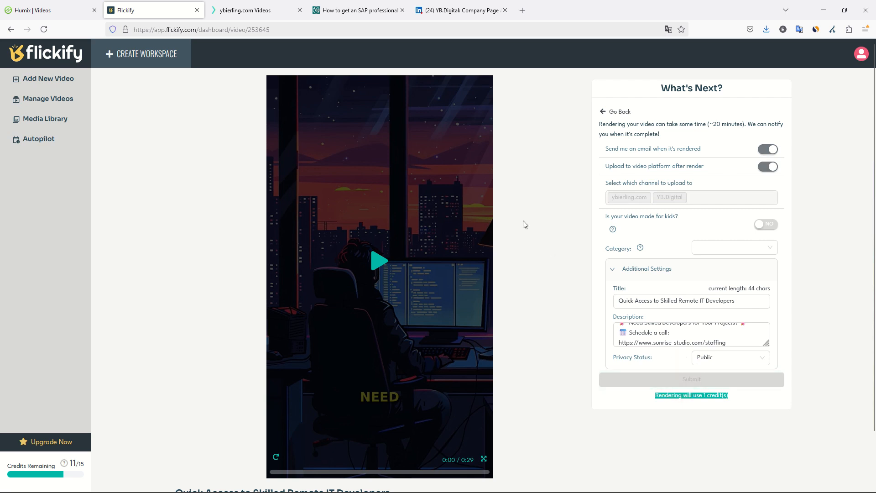
scroll(533, 210, "down", 3)
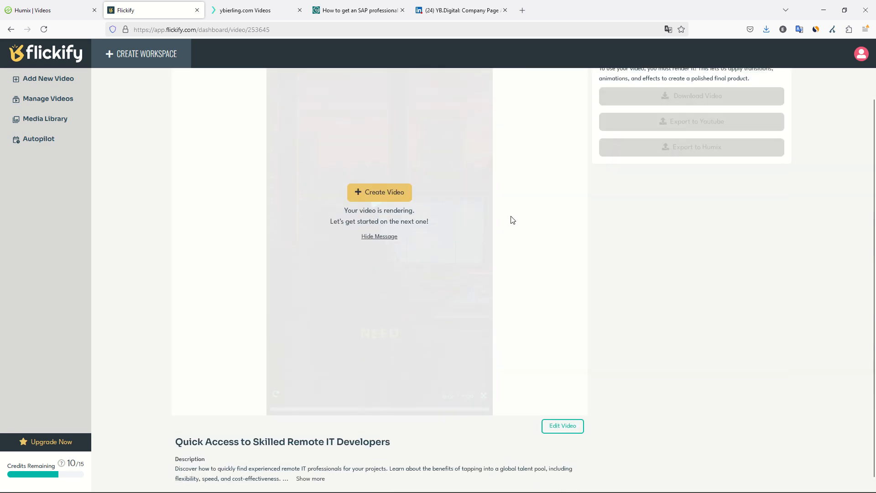
scroll(571, 270, "up", 3)
scroll(545, 279, "down", 3)
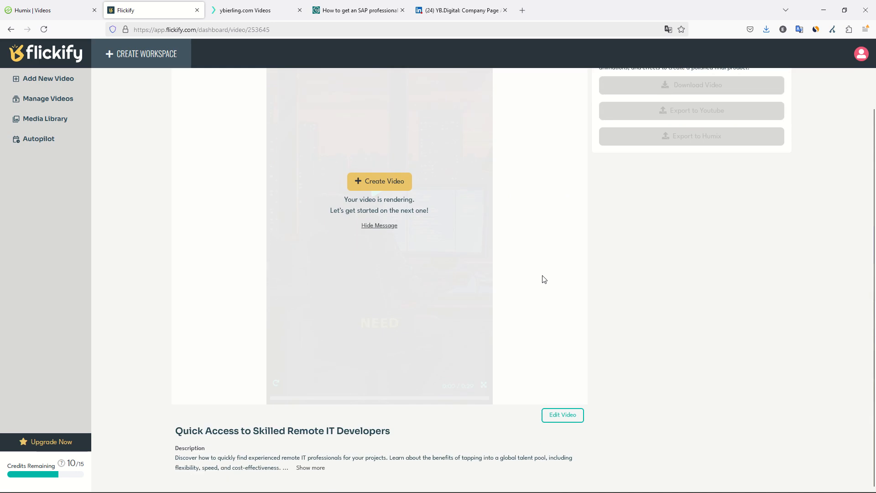
scroll(584, 299, "up", 3)
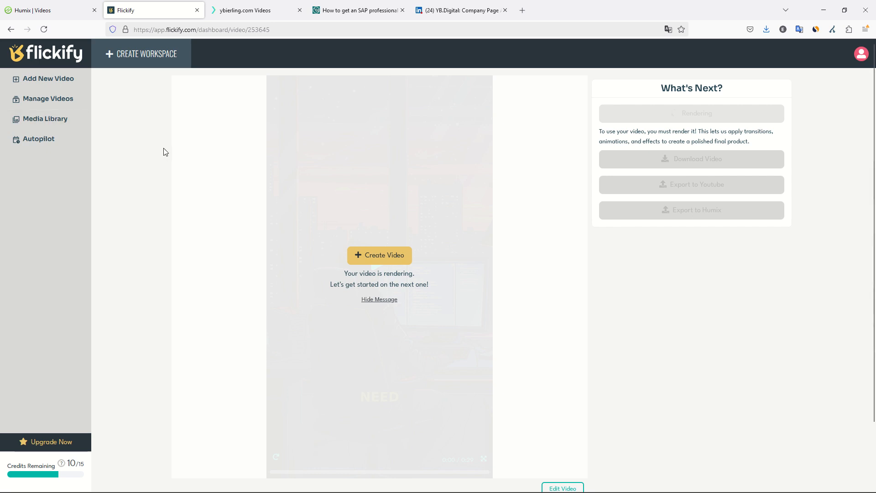
Open the list of managed videos and reload it to check the new video's rendering status.
left_click(37, 84)
left_click(36, 99)
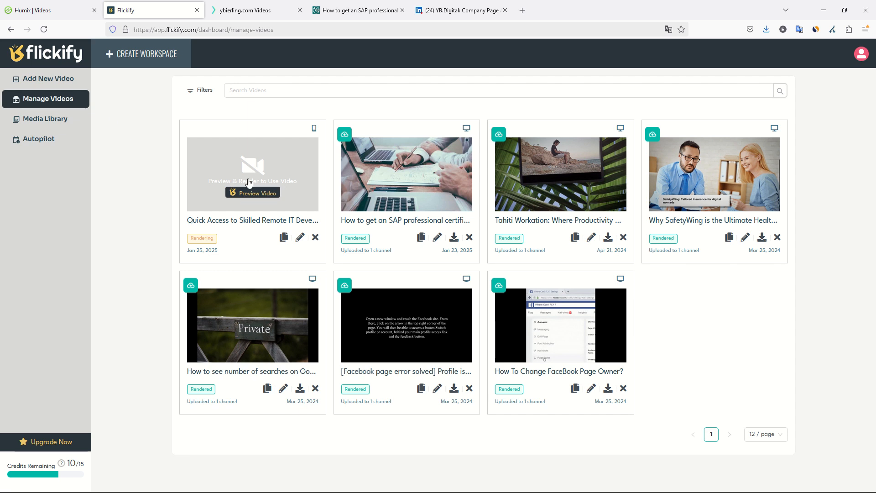
left_click(40, 35)
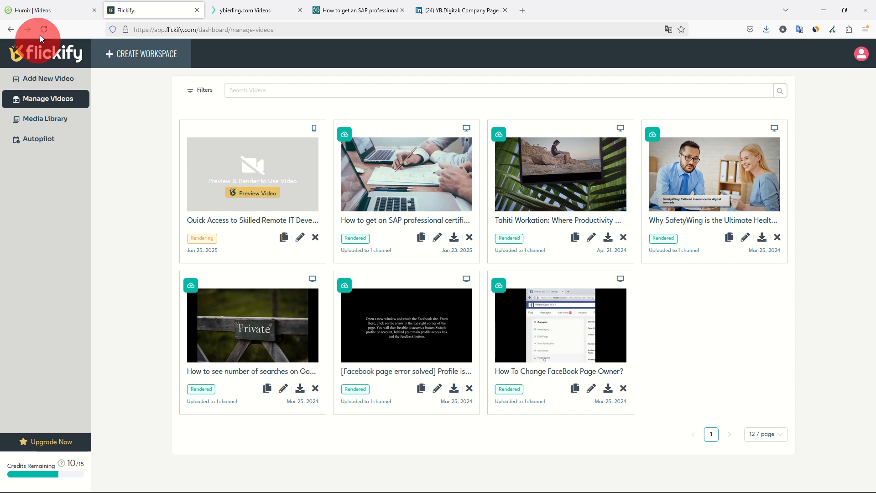